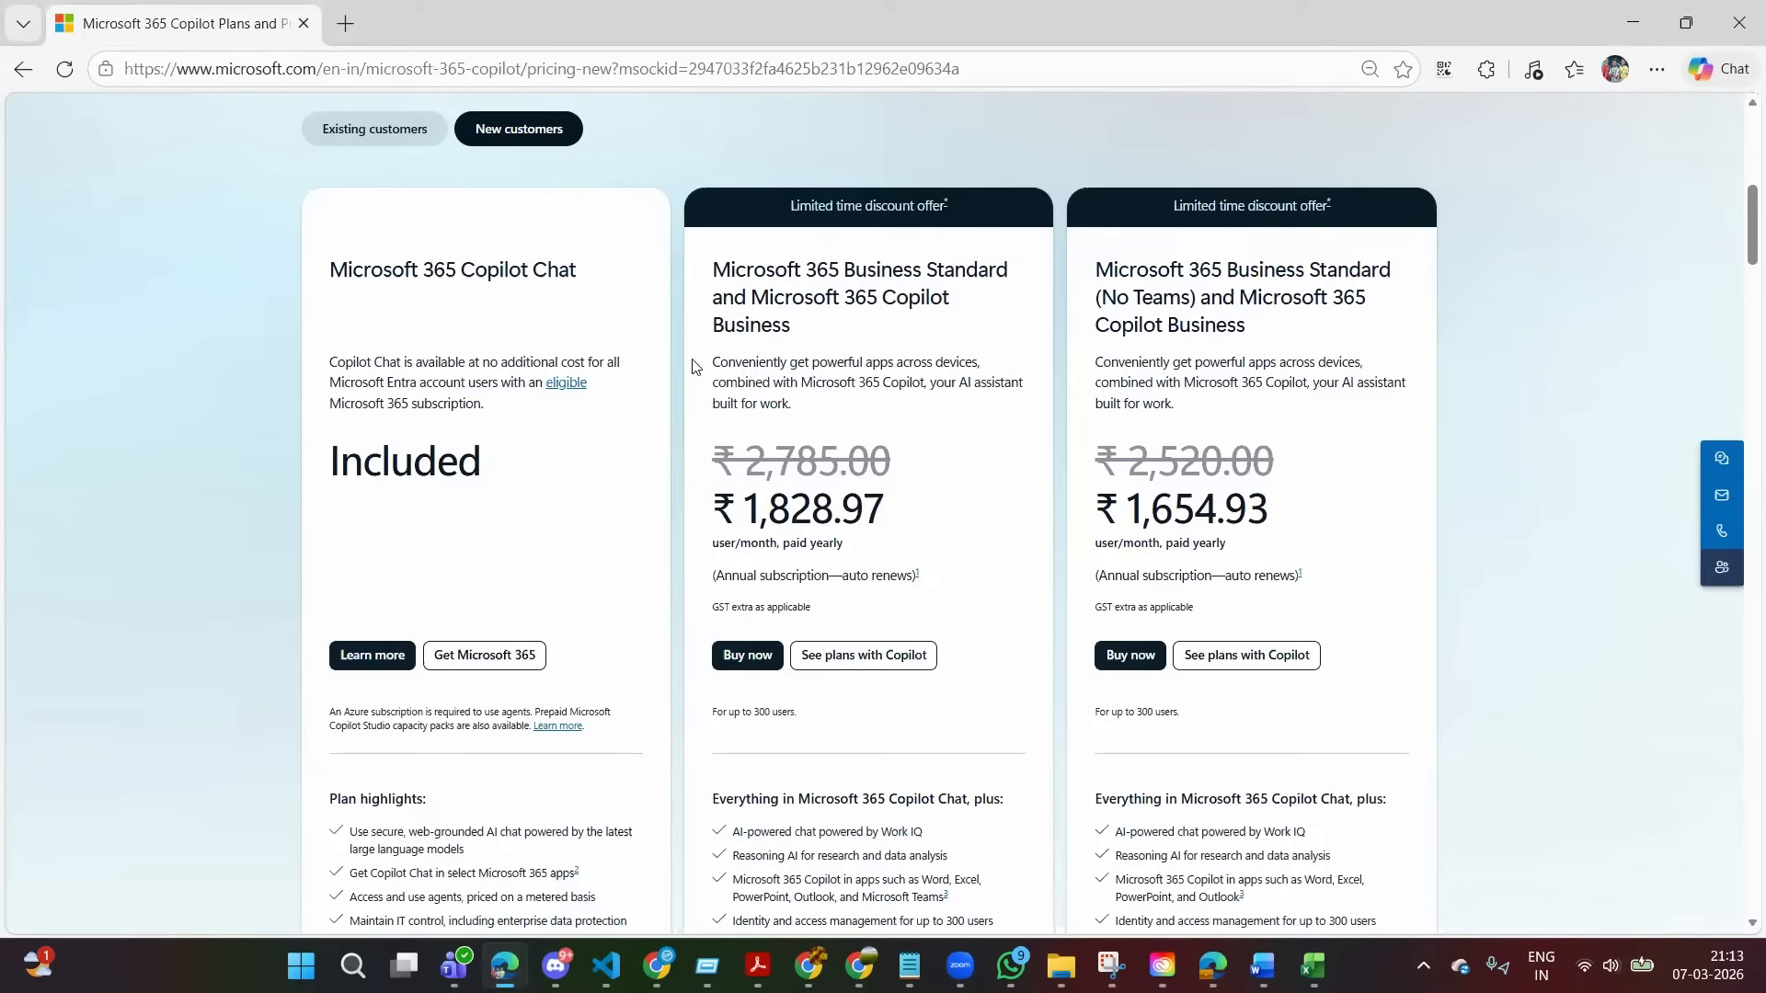
Start buying the Microsoft 365 Business Standard and Microsoft 365 Copilot Business offer and continue with the signed-in account.
{"action": "left_click", "coordinate": [746, 660]}
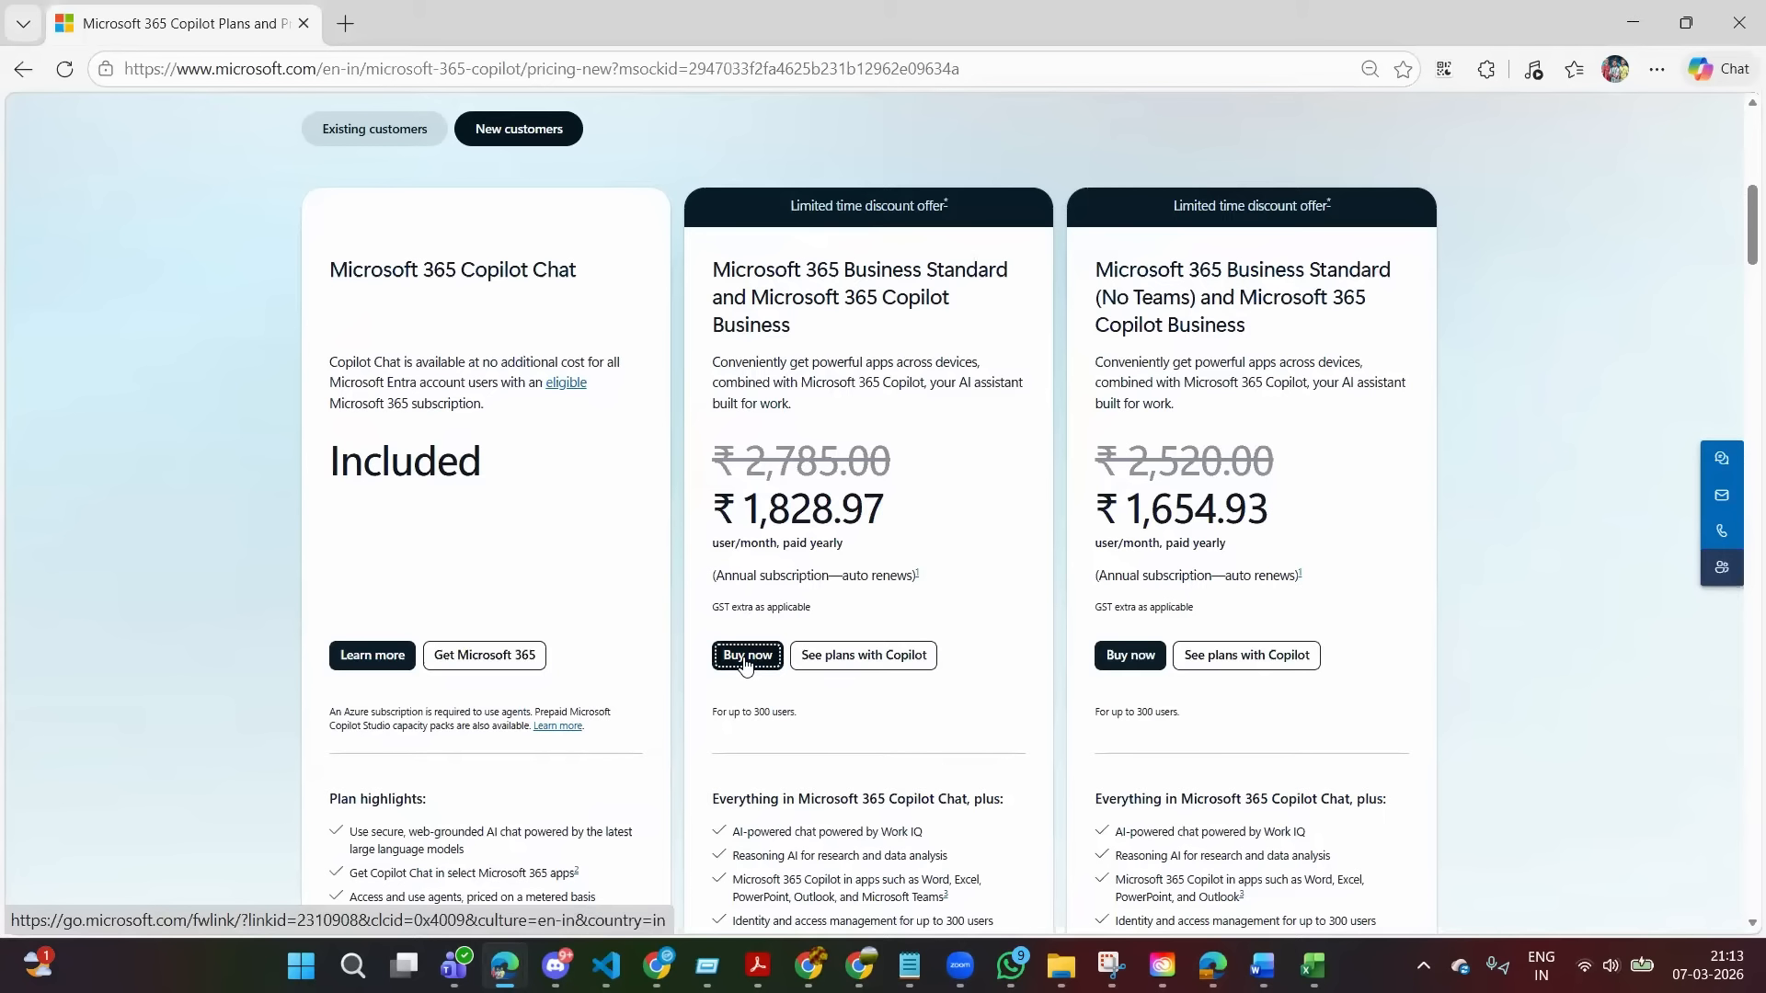
{"action": "left_click", "coordinate": [746, 660]}
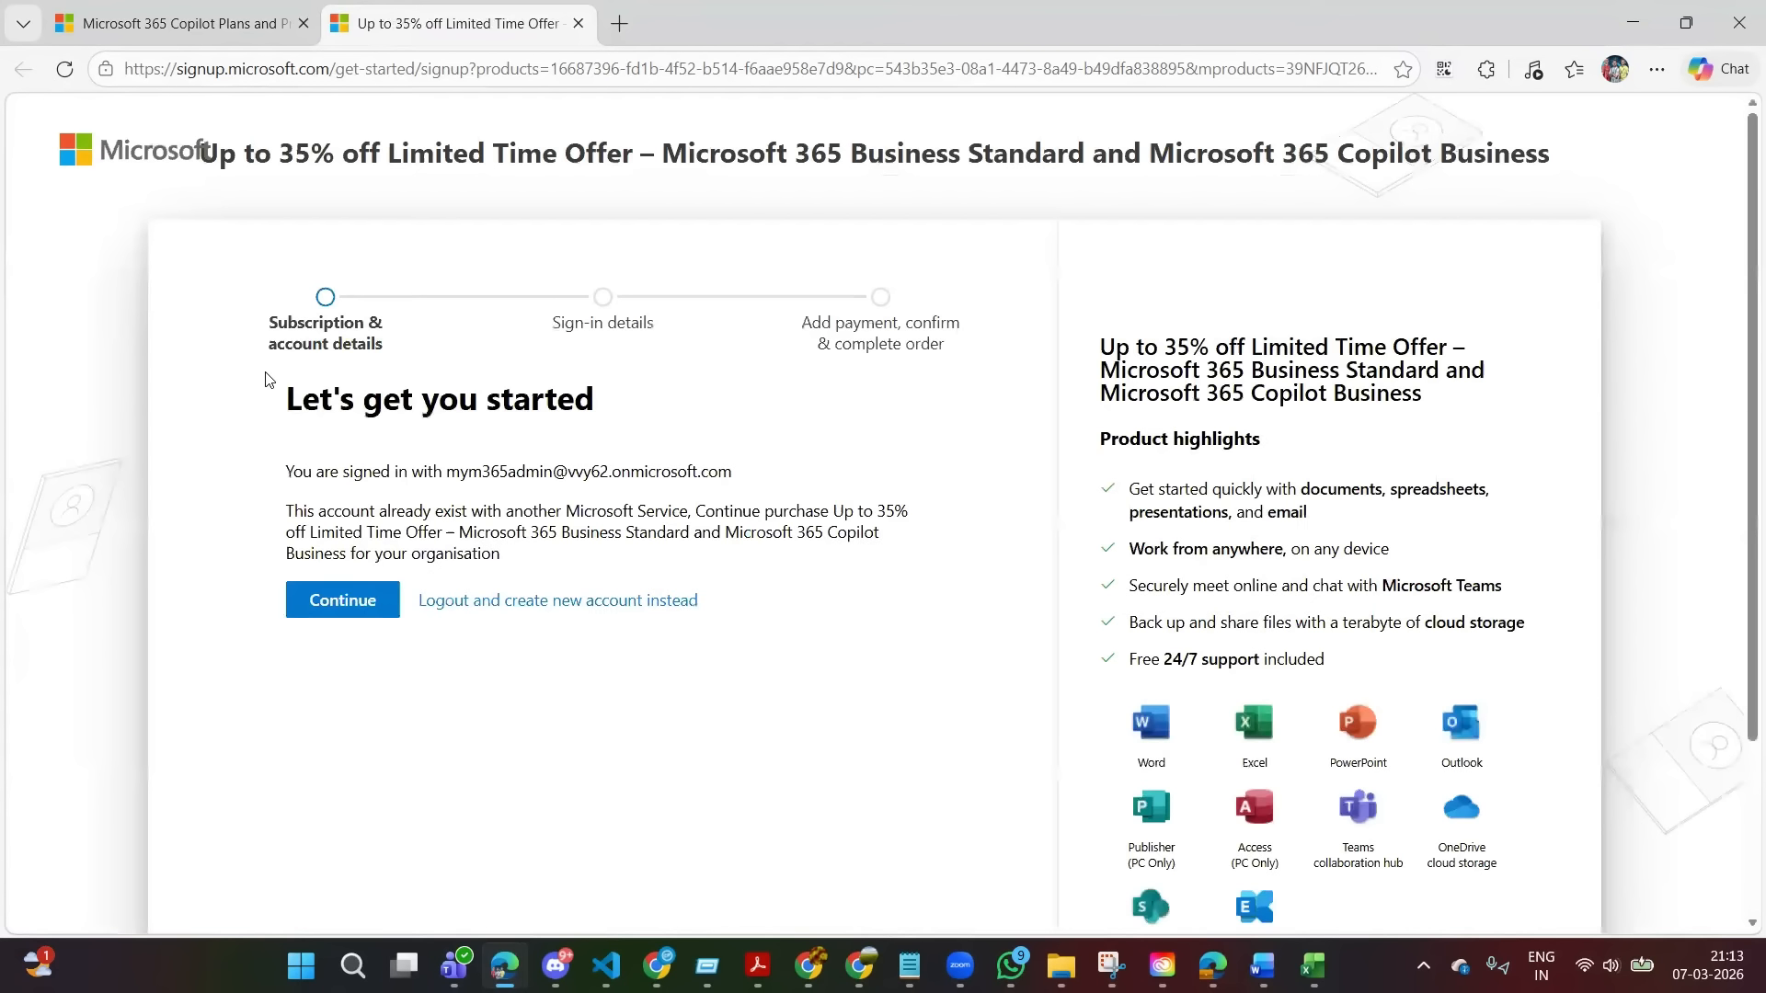
{"action": "left_click", "coordinate": [342, 602]}
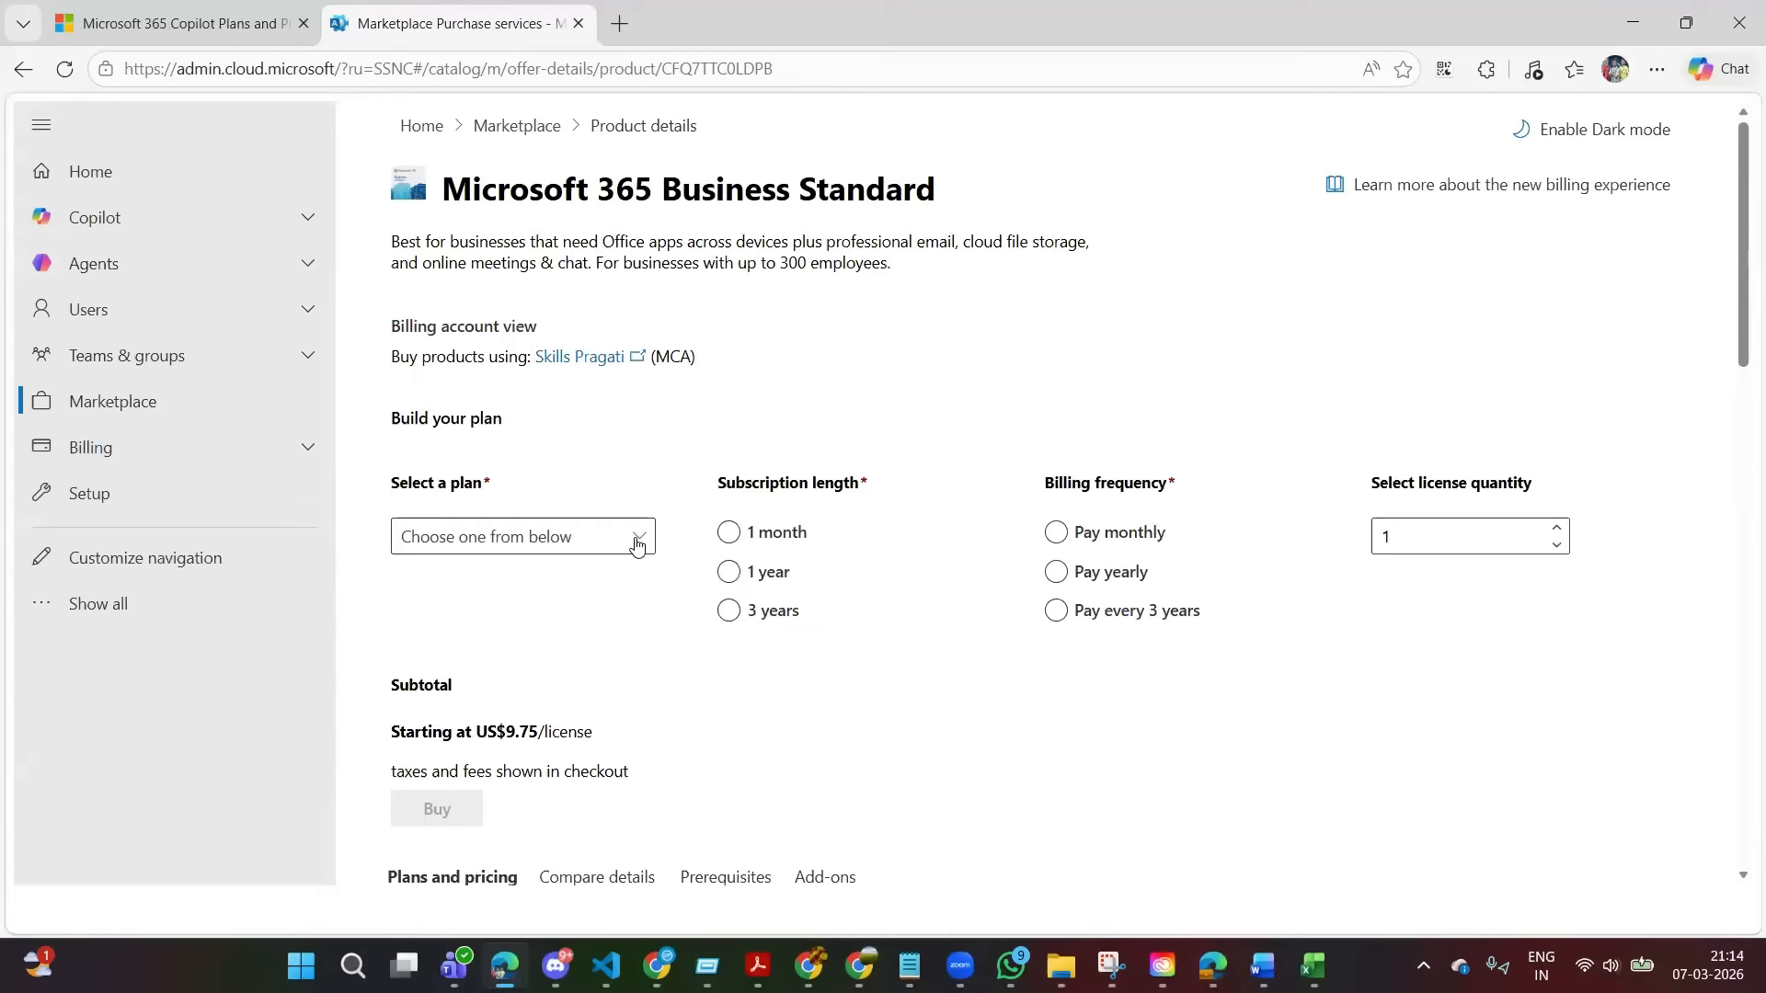
Choose the Microsoft 365 Business Standard and Microsoft 365 Copilot Business (Trial) plan, start its free trial and continue checkout with the existing billing profile.
{"action": "left_click", "coordinate": [636, 543]}
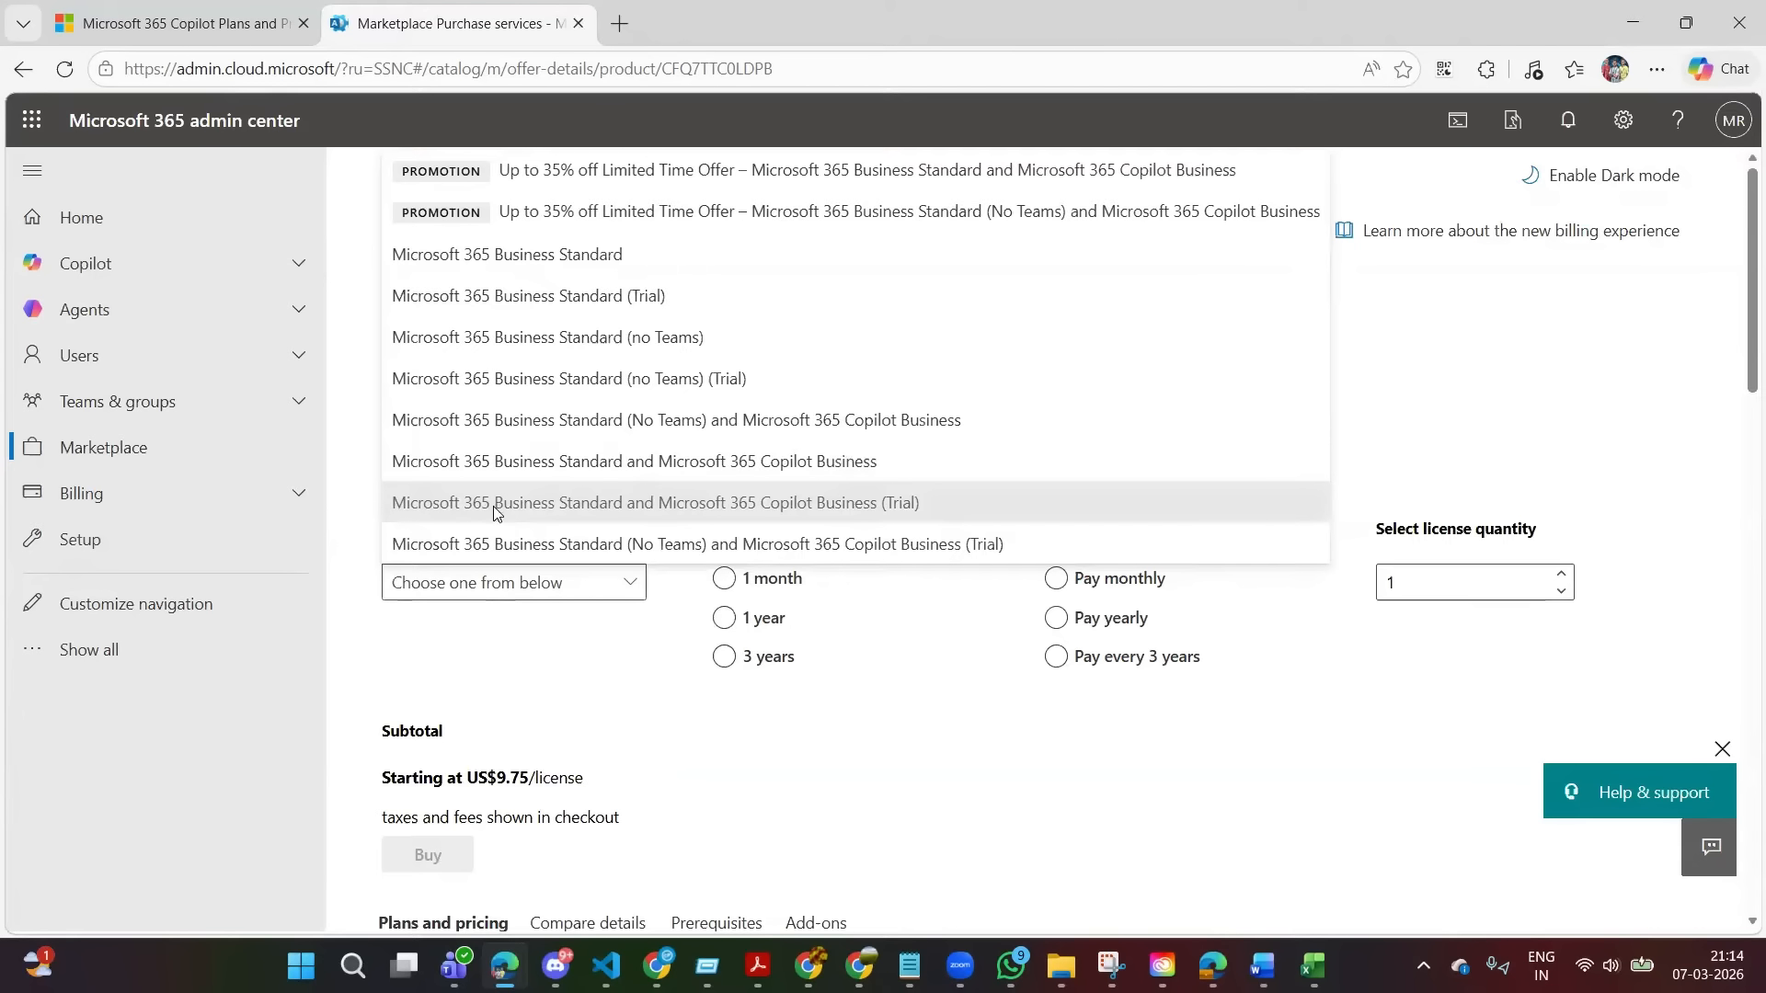
{"action": "left_click", "coordinate": [493, 506]}
{"action": "left_click", "coordinate": [490, 793]}
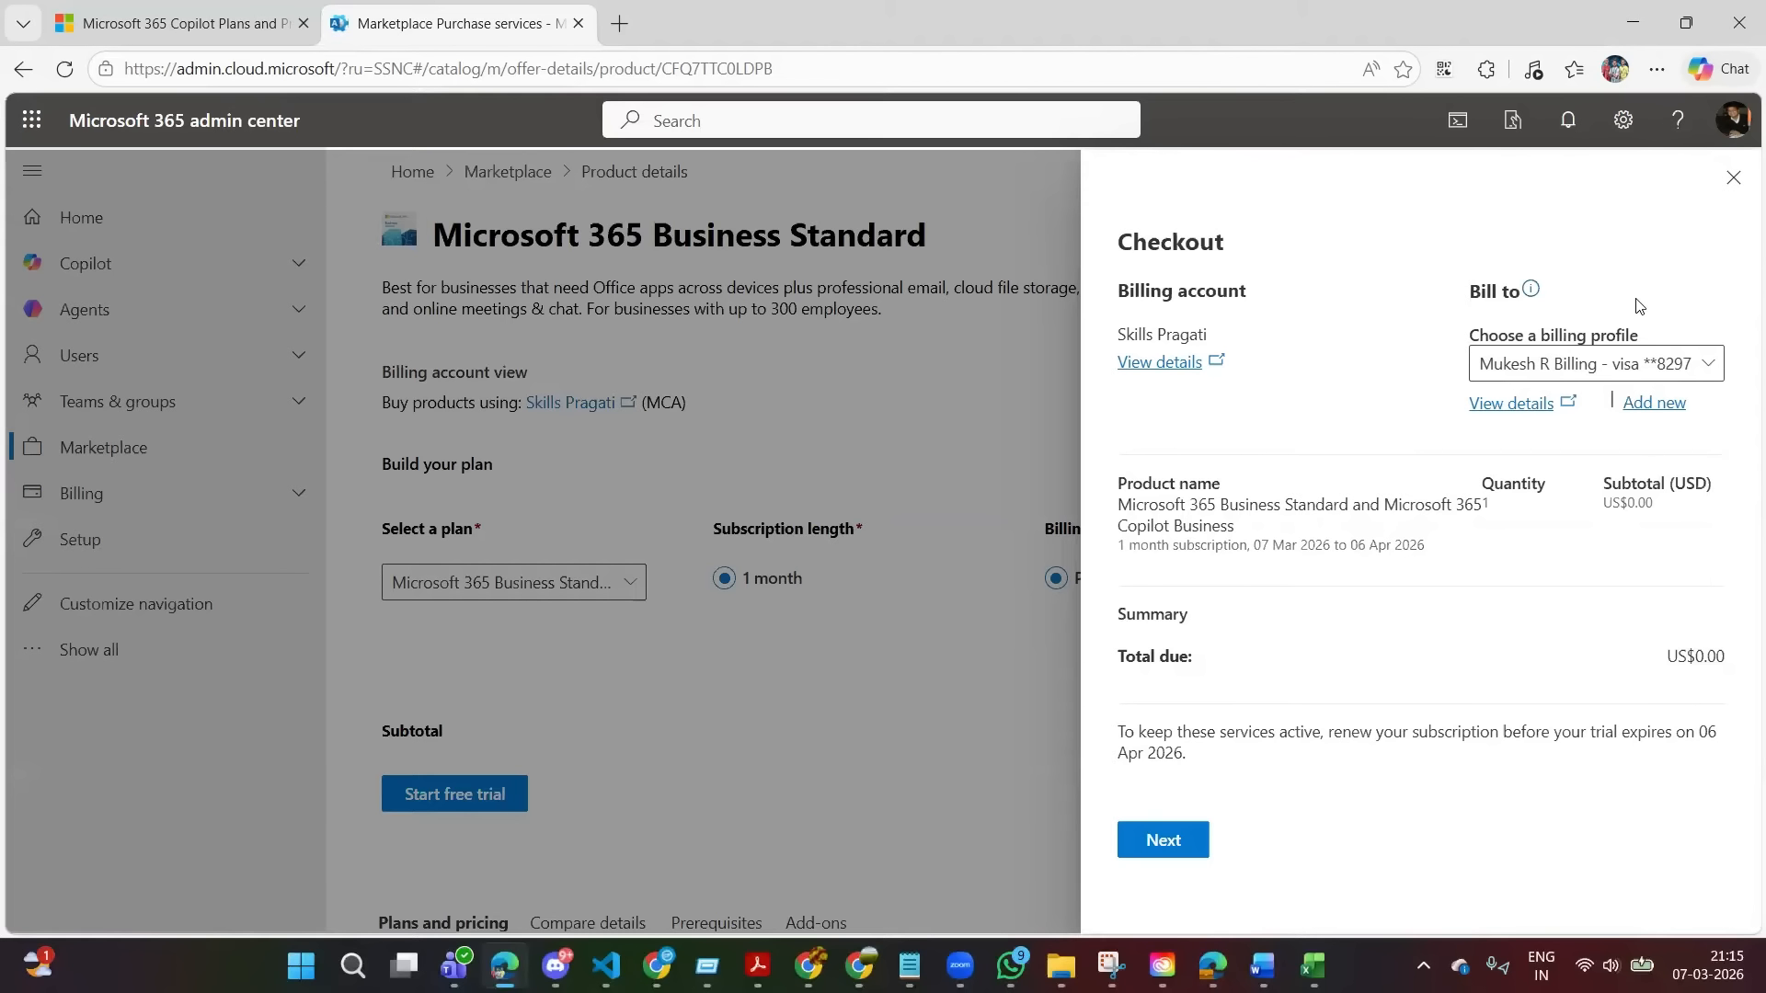
{"action": "left_click", "coordinate": [1161, 840]}
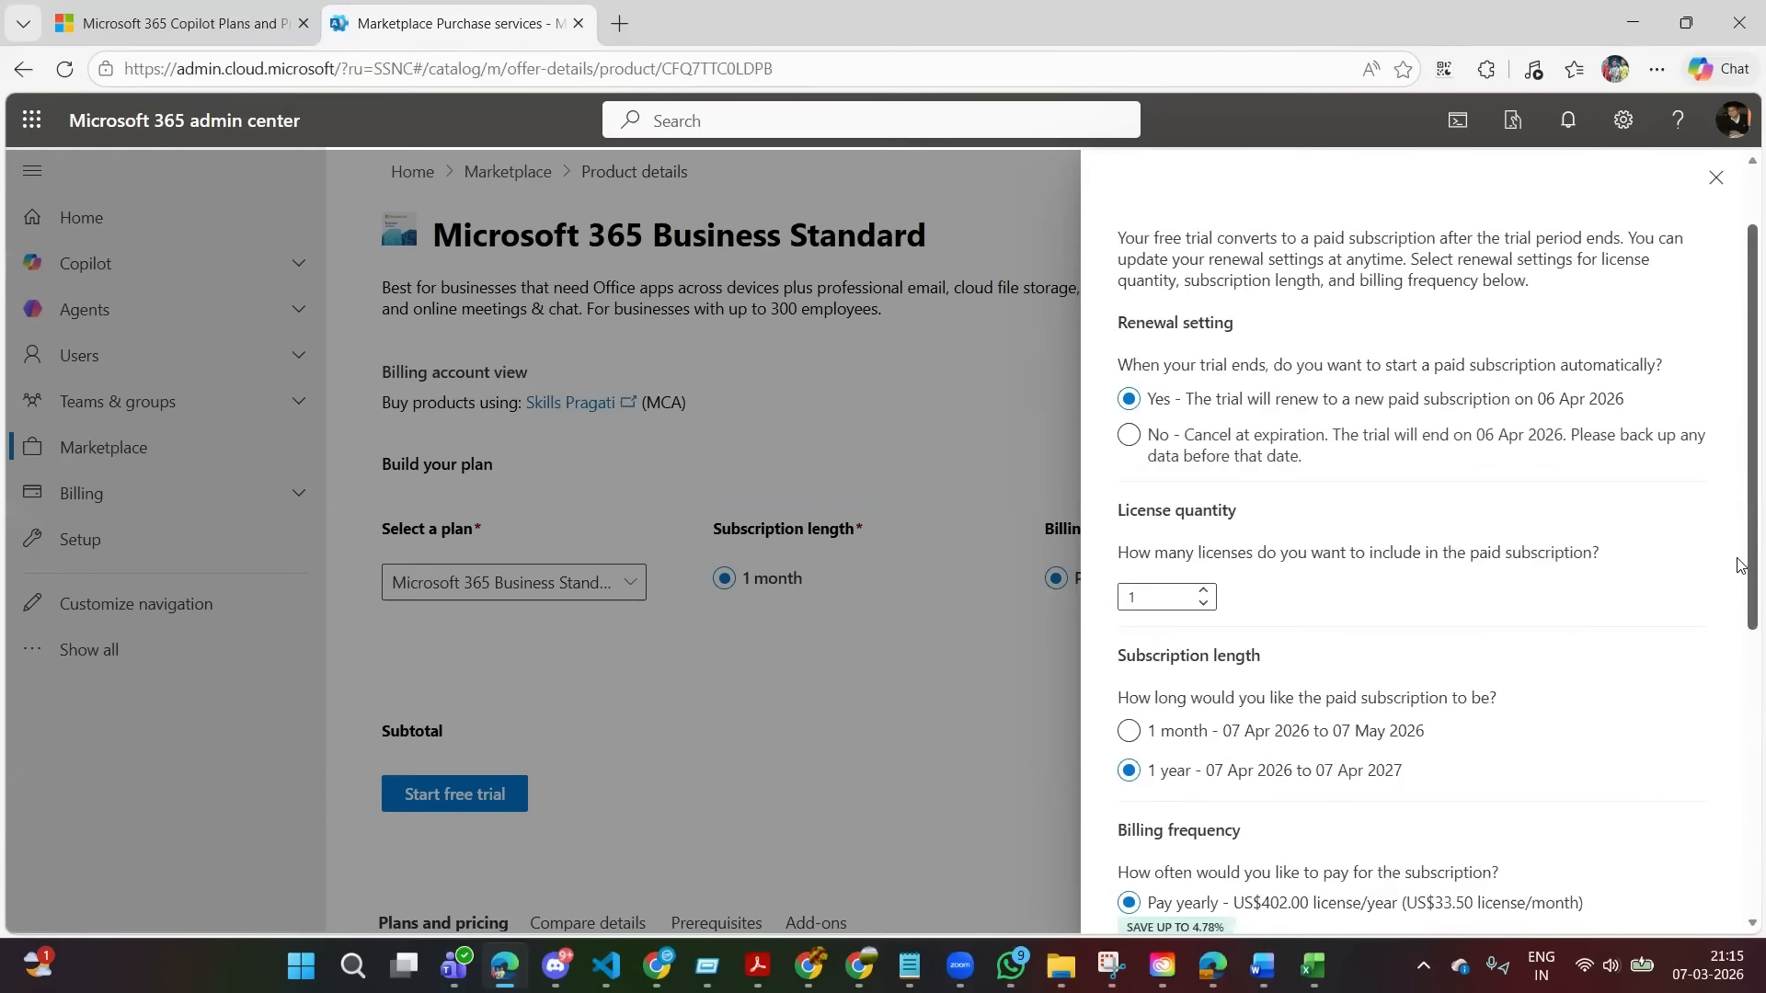
Set the billing frequency of the paid subscription following the trial to pay monthly and place the order.
{"action": "scroll", "coordinate": [1738, 628], "scroll_direction": "down", "scroll_amount": 2}
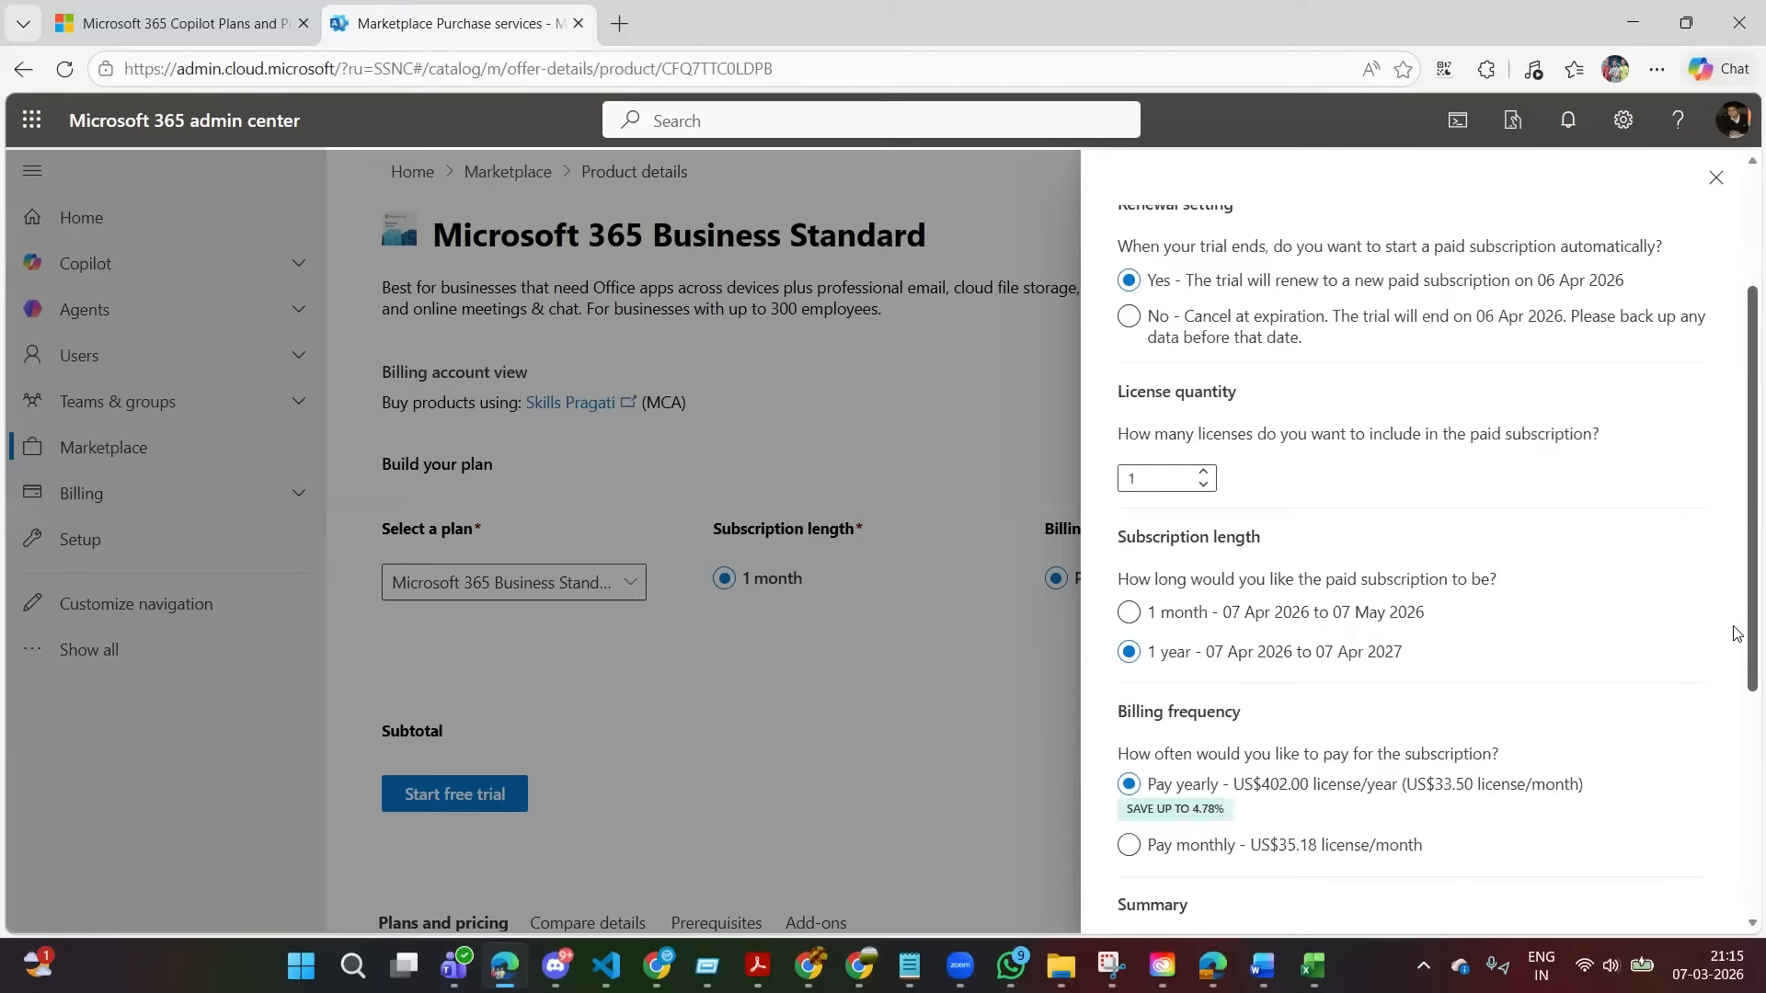
{"action": "scroll", "coordinate": [1740, 704], "scroll_direction": "down", "scroll_amount": 2}
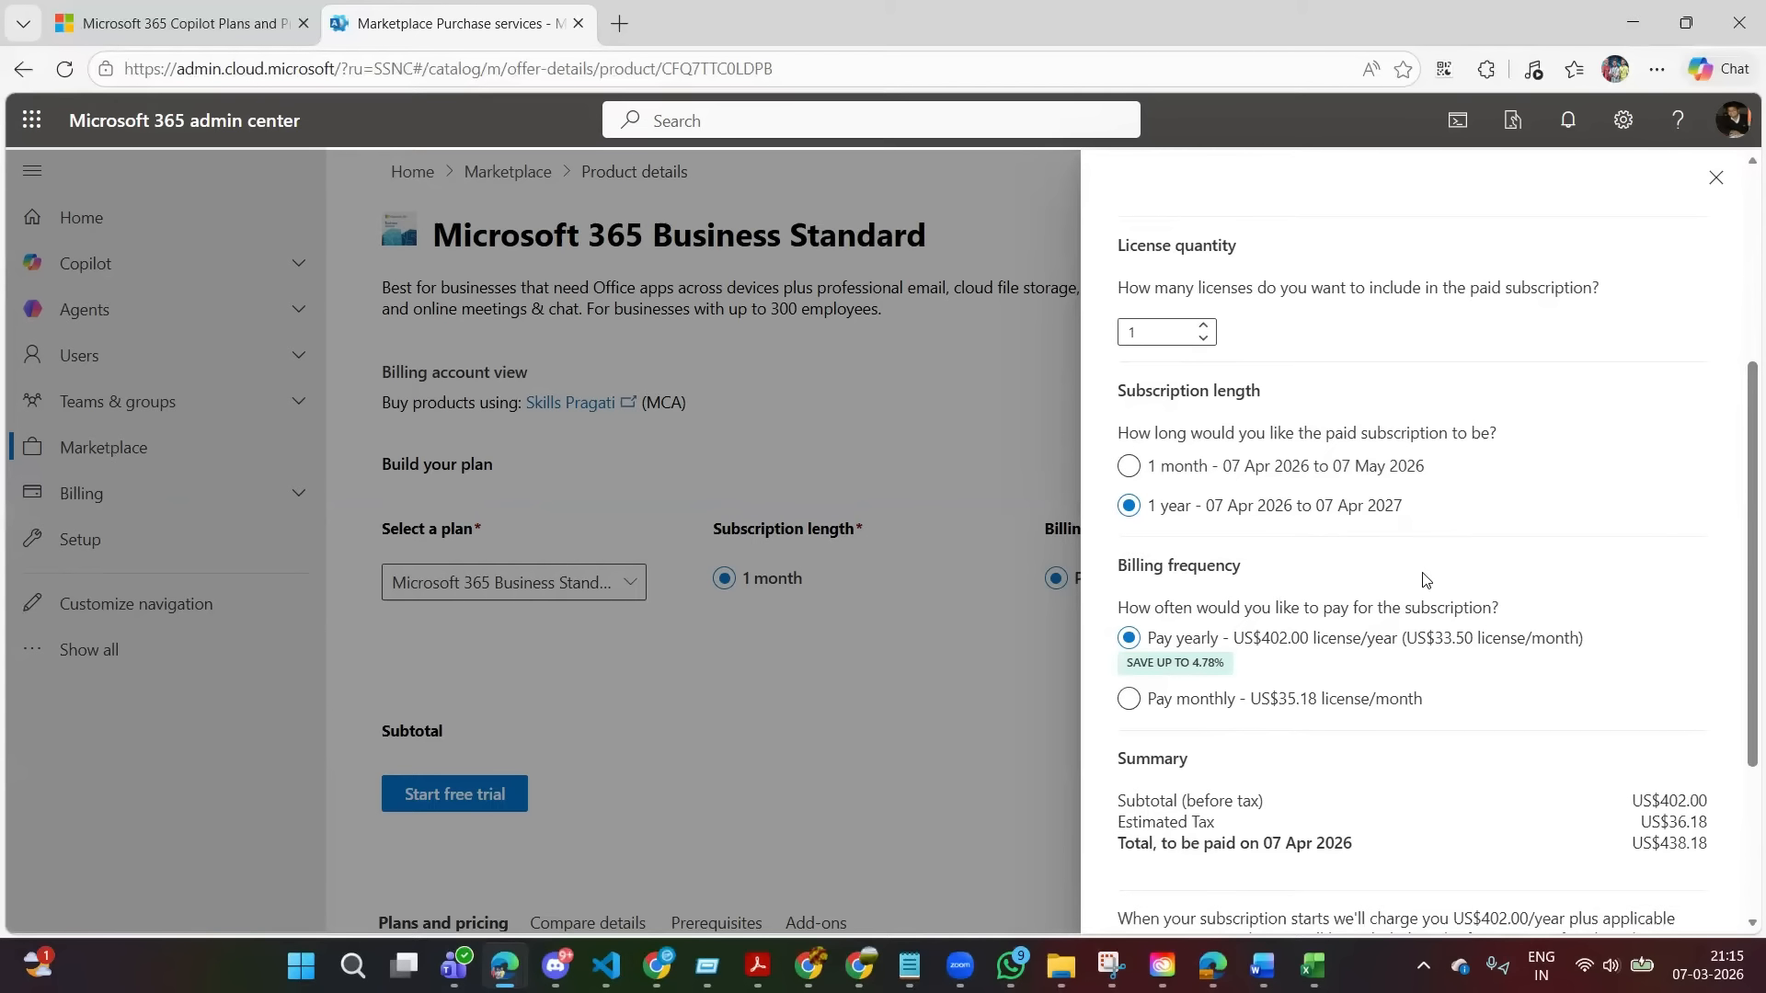
{"action": "scroll", "coordinate": [1130, 592], "scroll_direction": "down", "scroll_amount": 1}
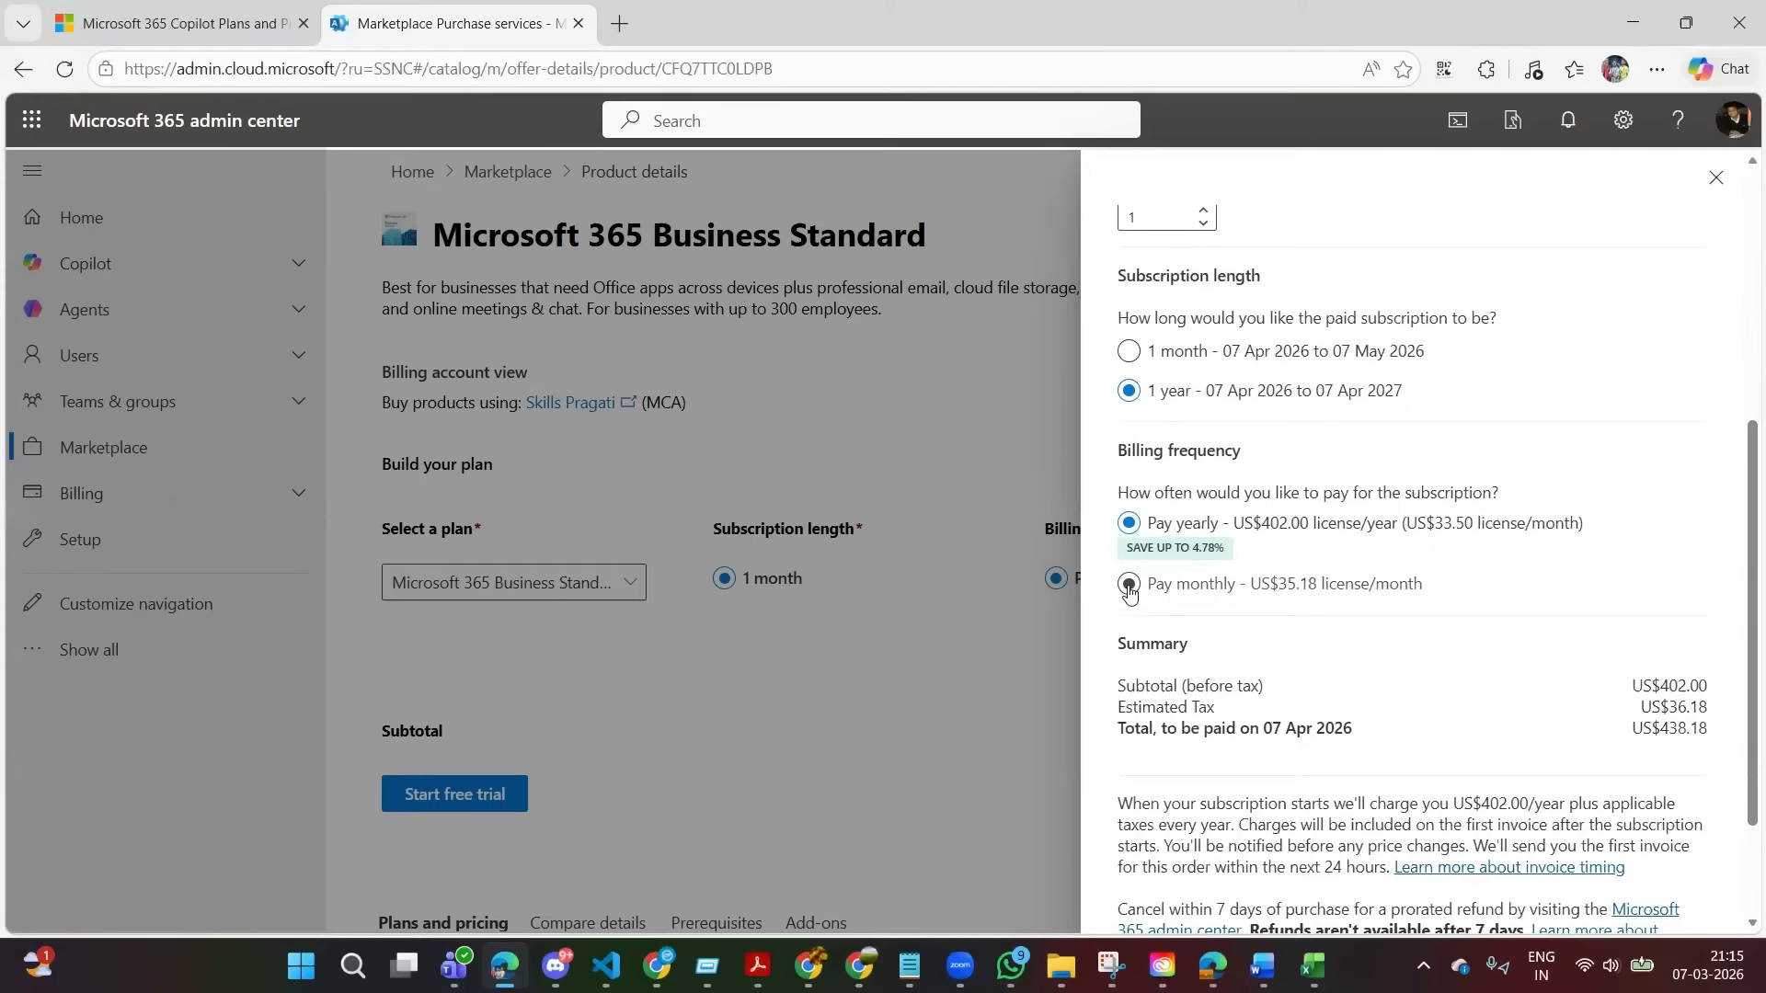
{"action": "left_click", "coordinate": [1130, 586]}
{"action": "scroll", "coordinate": [1471, 828], "scroll_direction": "down", "scroll_amount": 2}
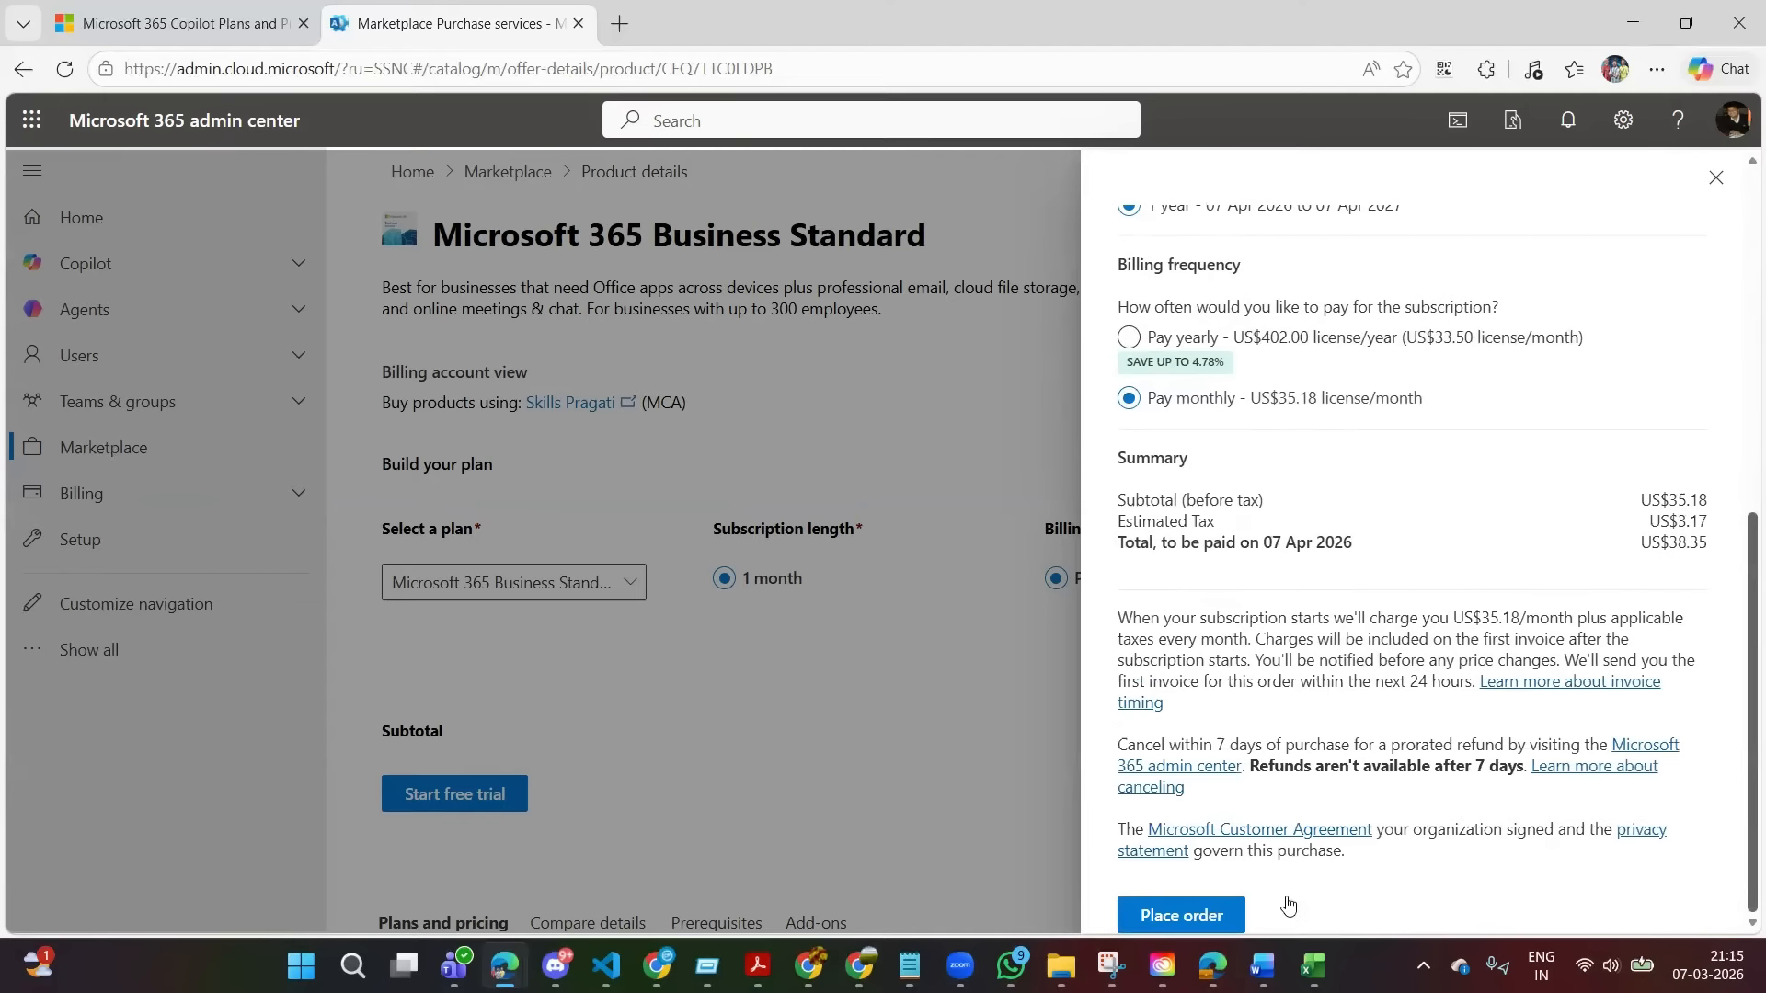
{"action": "left_click", "coordinate": [1189, 918]}
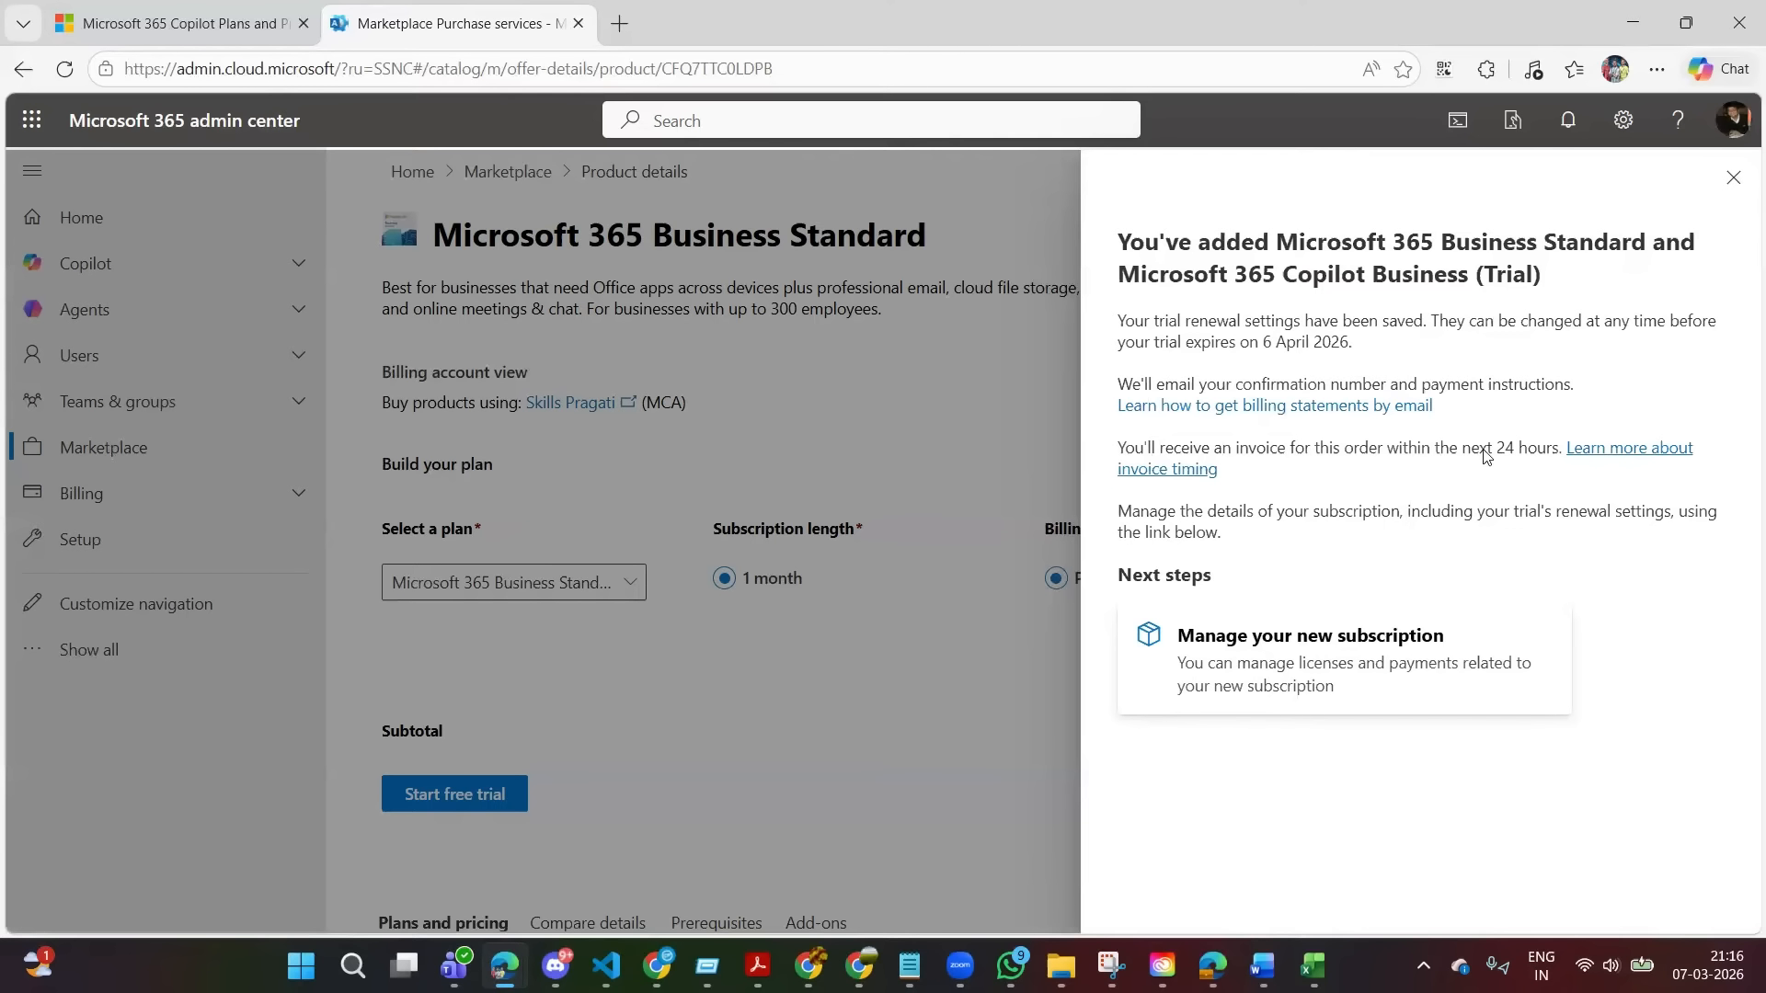
Open the new subscription's management page and review its trial licenses, recurring billing and paid subscription details.
{"action": "left_click", "coordinate": [1283, 676]}
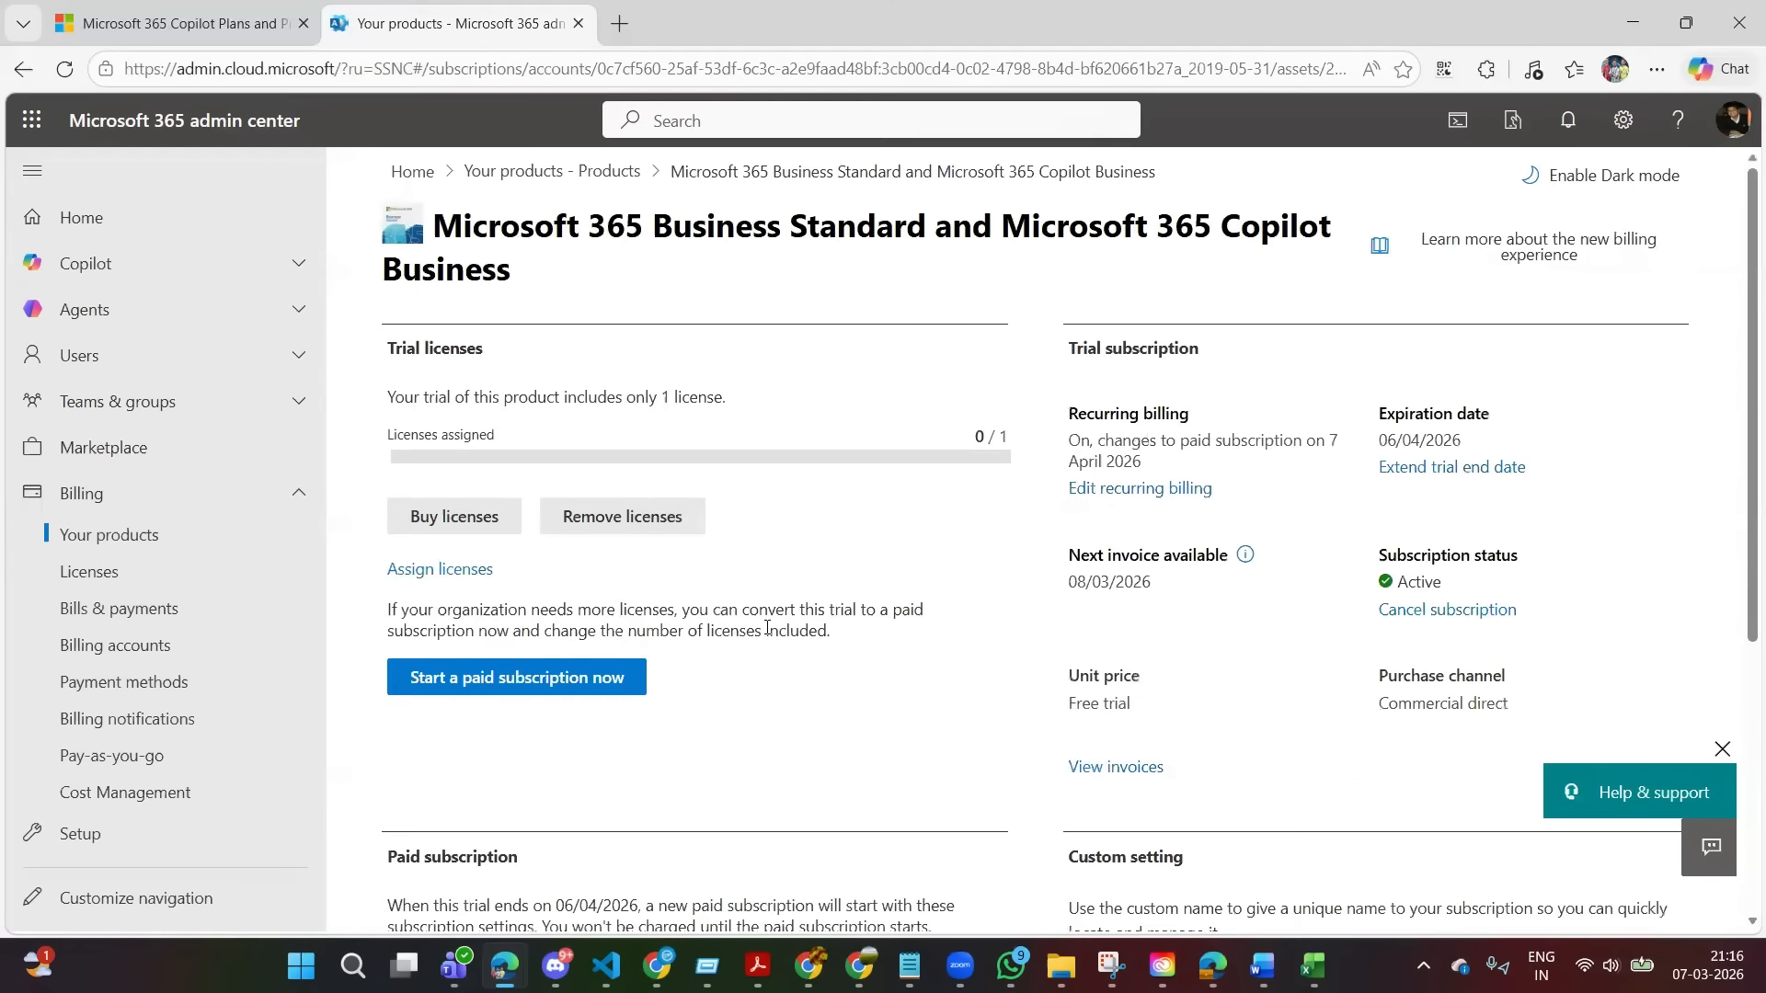
{"action": "scroll", "coordinate": [889, 754], "scroll_direction": "down", "scroll_amount": 3}
{"action": "scroll", "coordinate": [889, 755], "scroll_direction": "up", "scroll_amount": 3}
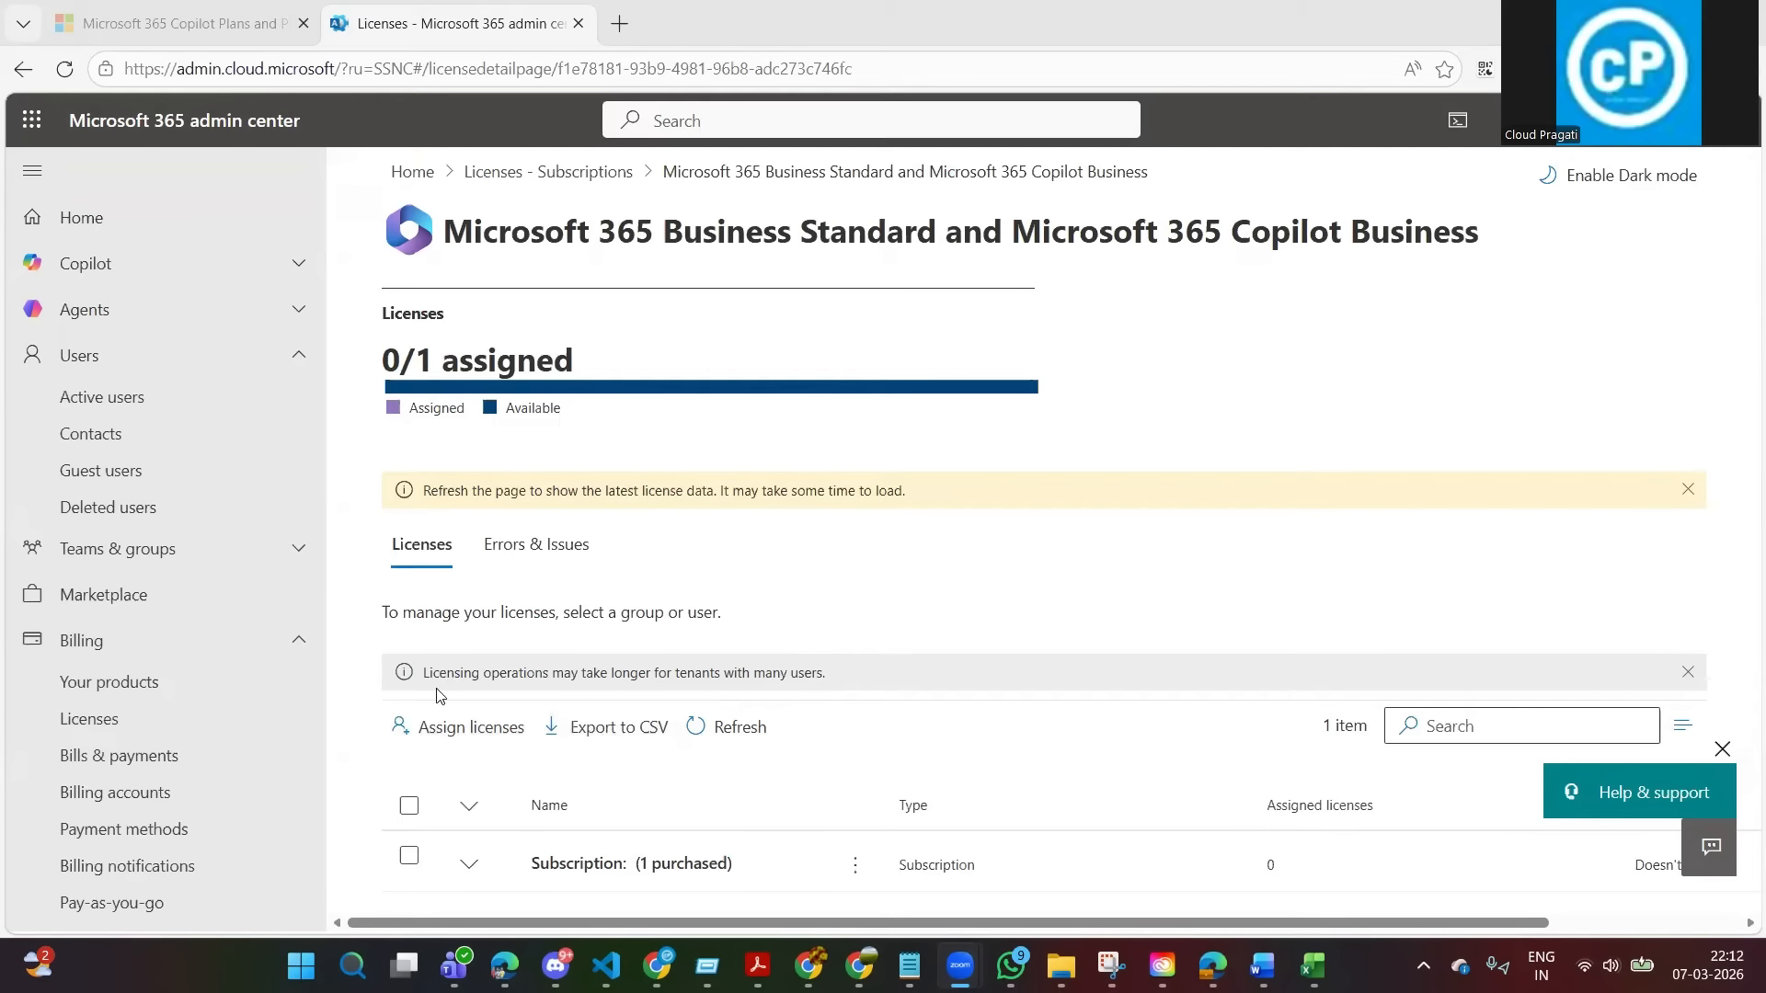
Find the unlicensed user among the active users and open that user's licenses and apps settings.
{"action": "left_click", "coordinate": [111, 402]}
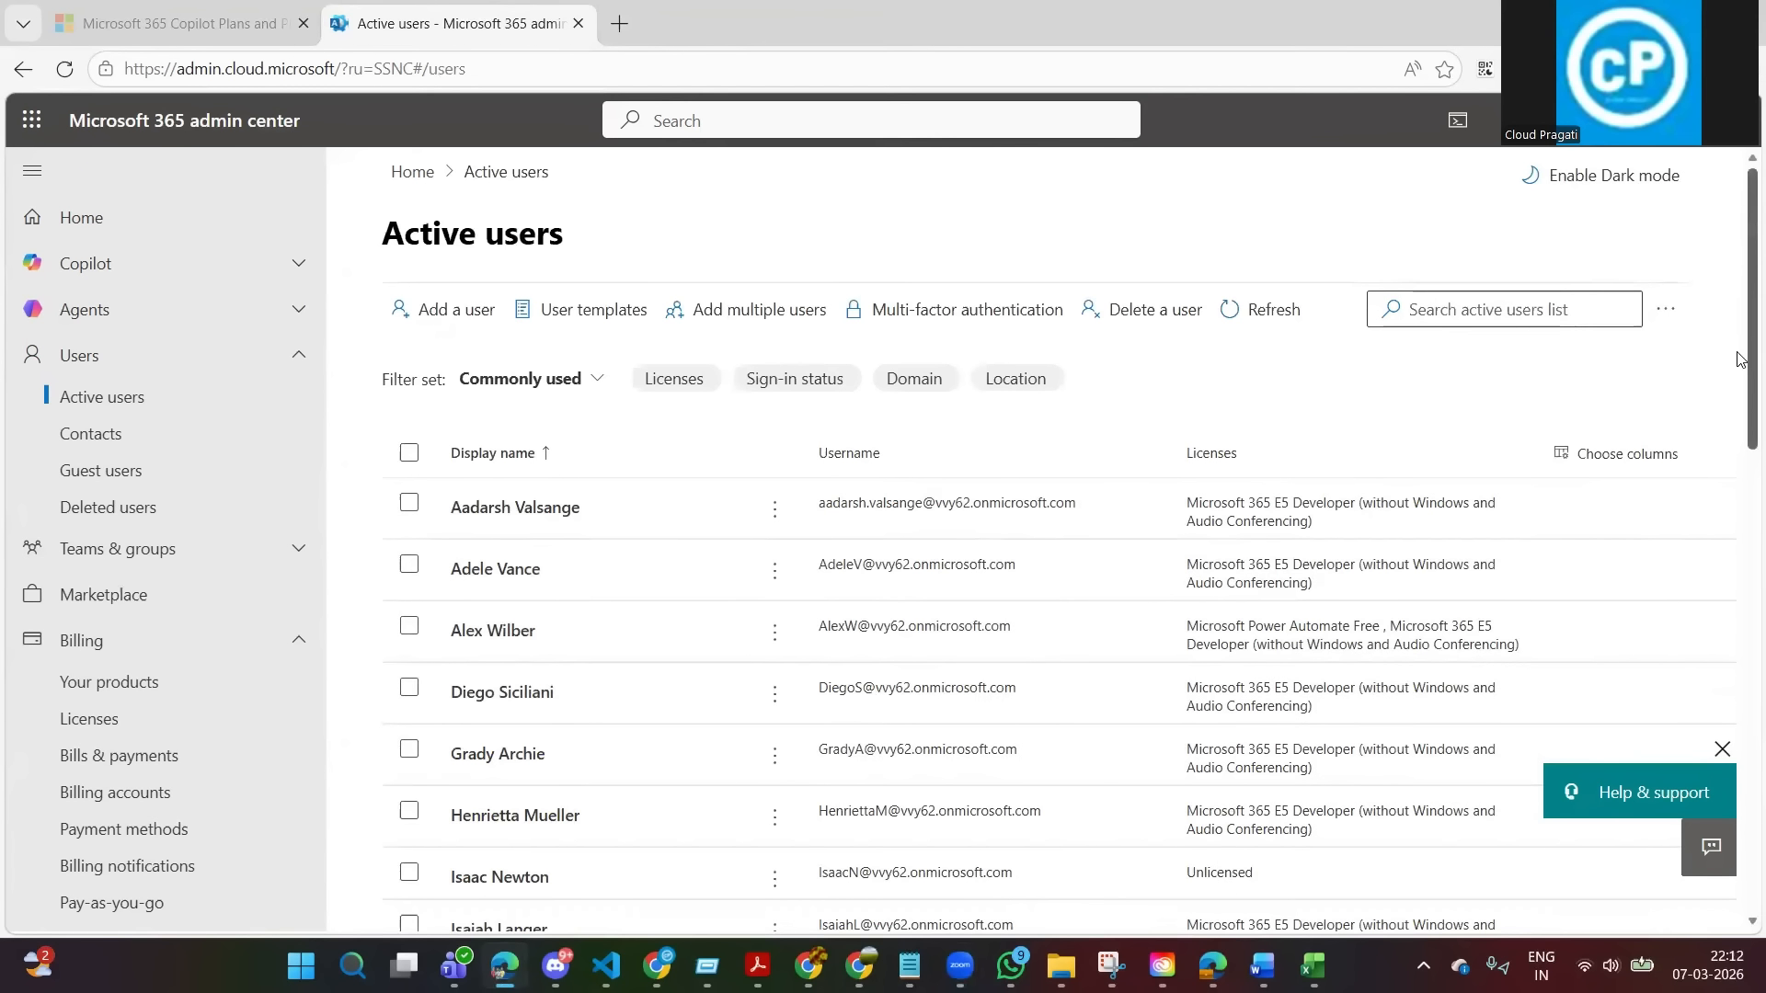
{"action": "left_click_drag", "start_coordinate": [1738, 367], "coordinate": [1738, 461]}
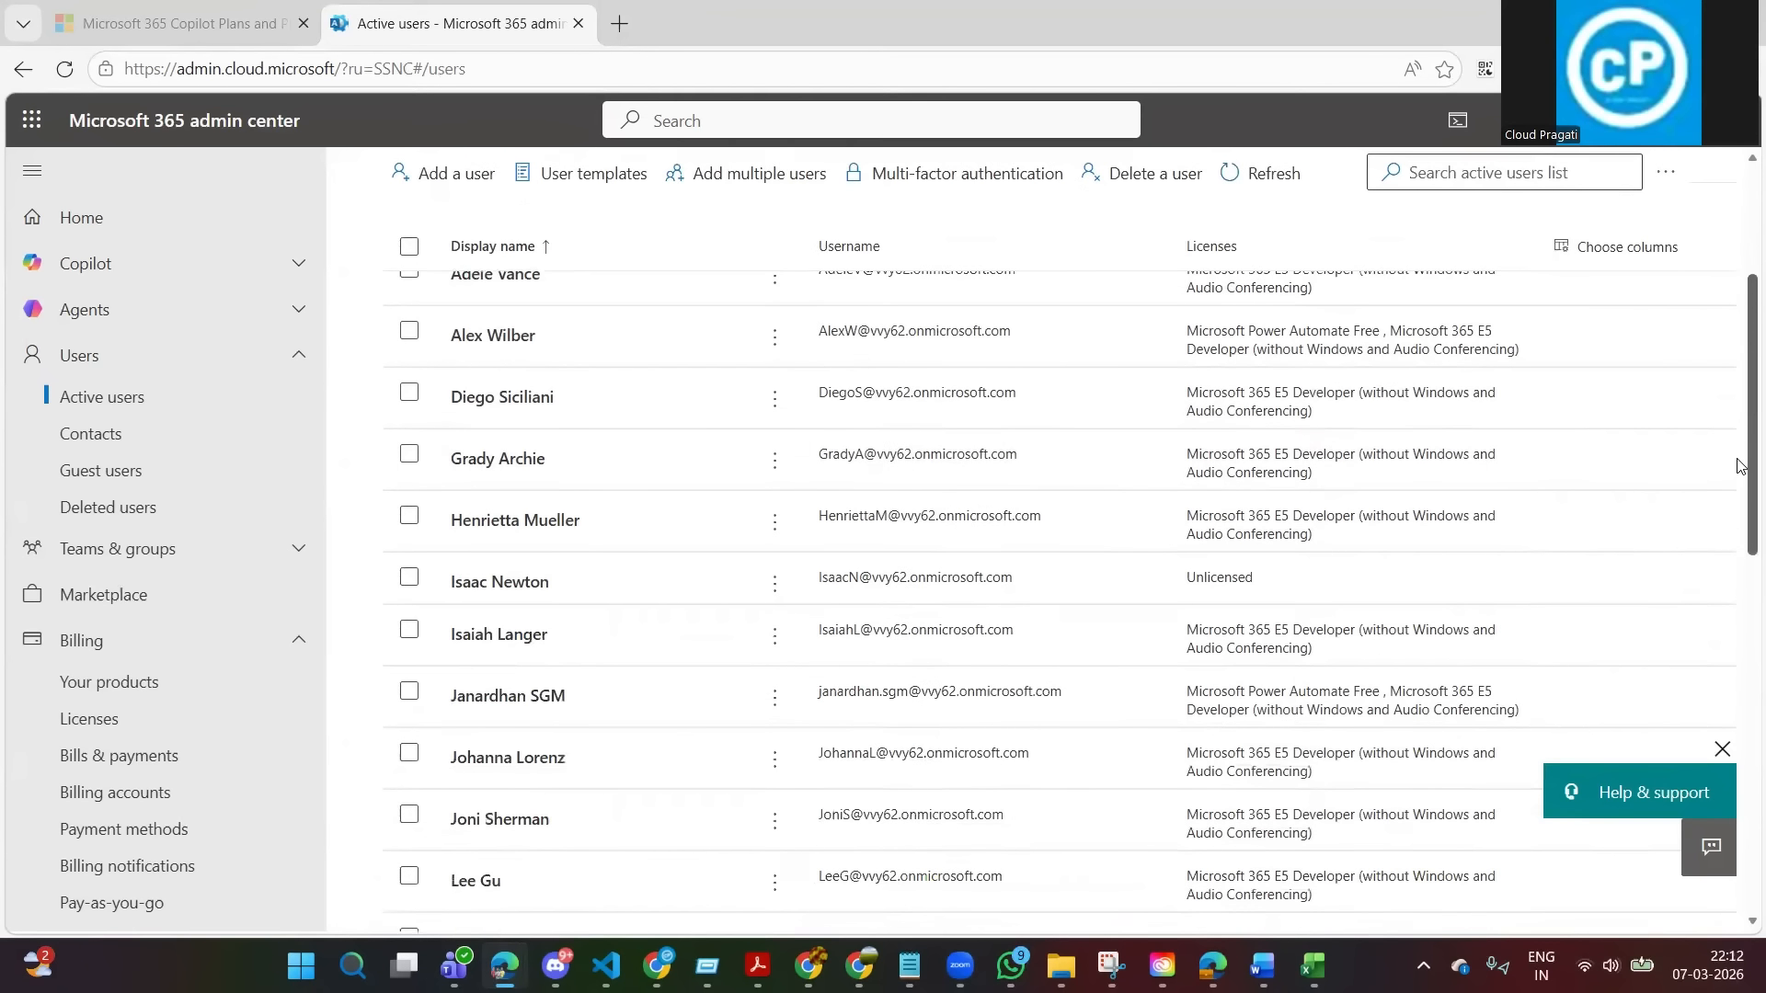
{"action": "left_click", "coordinate": [482, 589]}
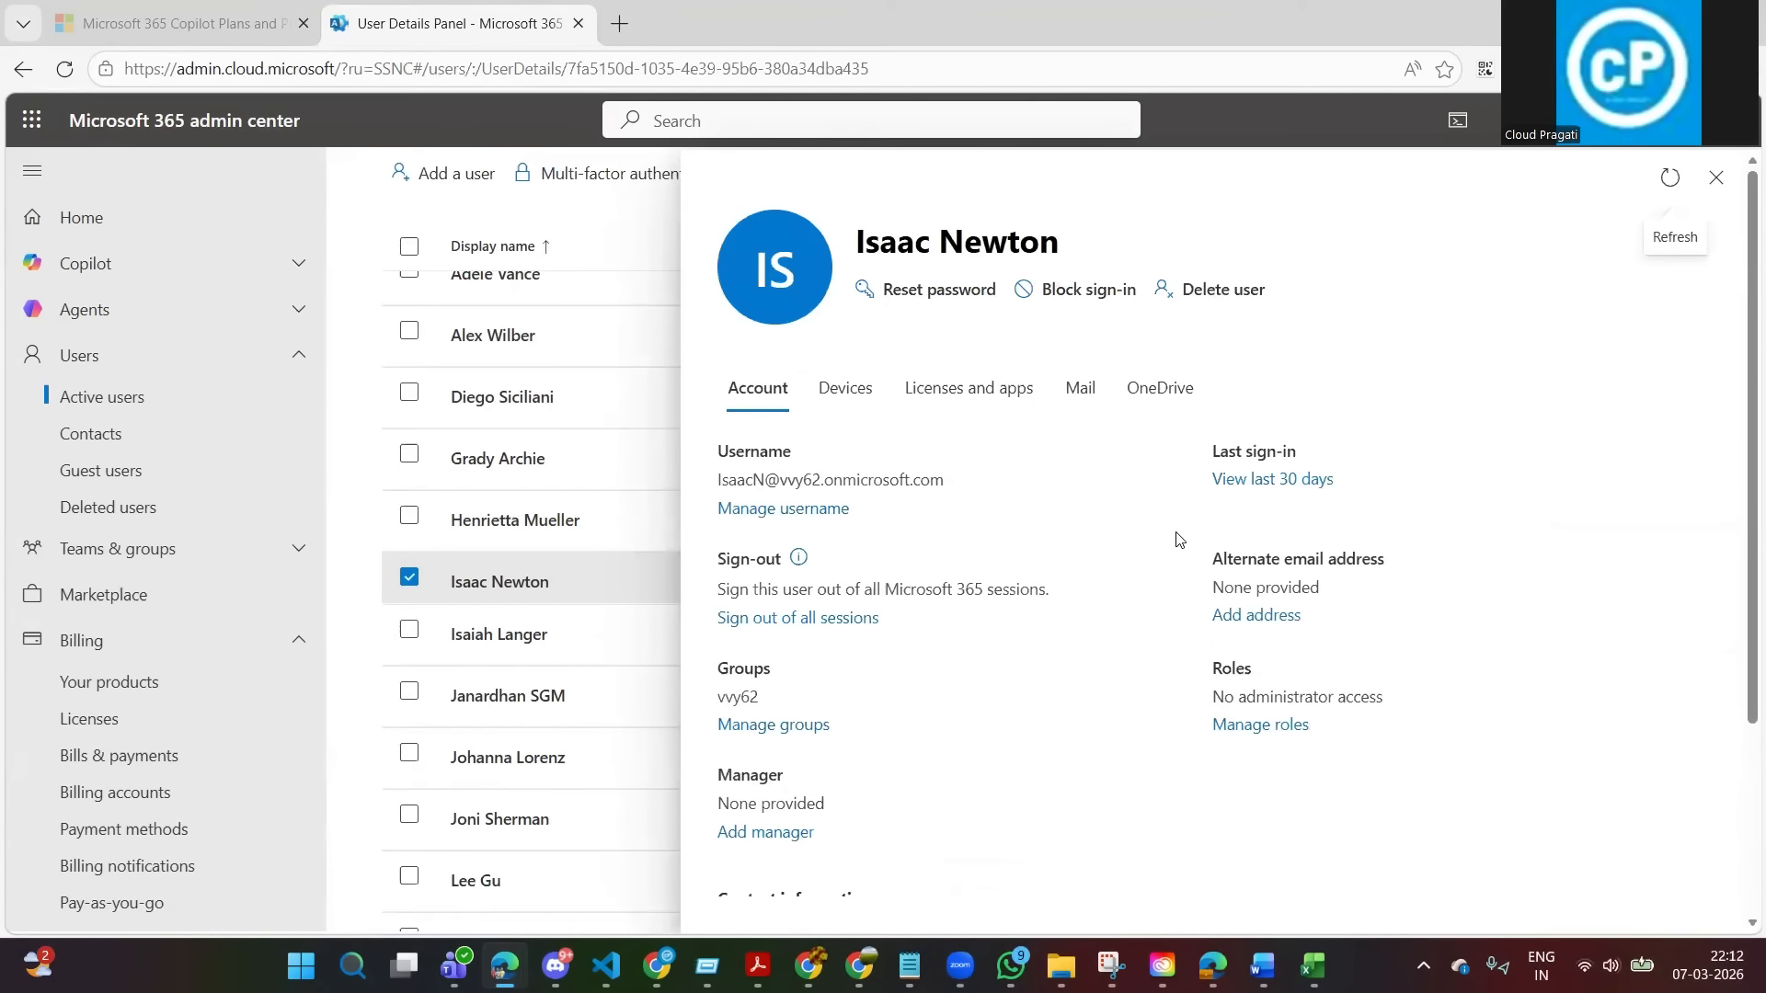
{"action": "scroll", "coordinate": [1177, 537], "scroll_direction": "down", "scroll_amount": 3}
{"action": "scroll", "coordinate": [1003, 405], "scroll_direction": "up", "scroll_amount": 3}
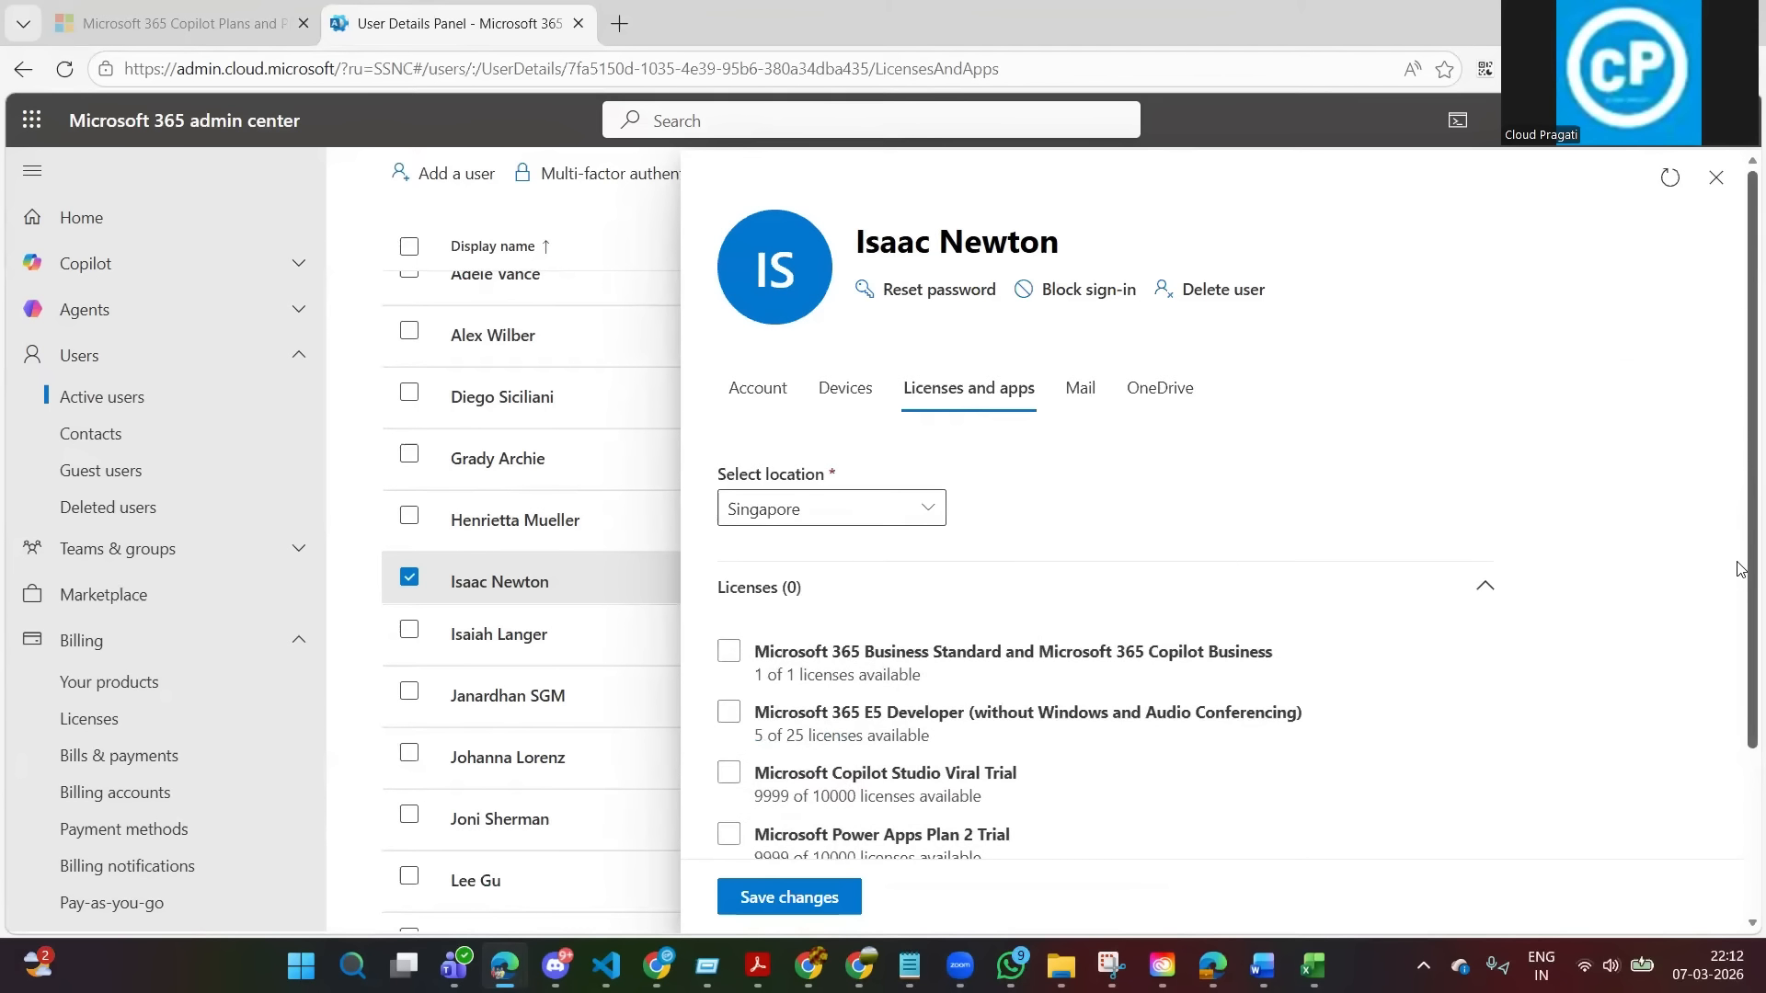
Select the Microsoft 365 Business Standard and Microsoft 365 Copilot Business license for the user.
{"action": "scroll", "coordinate": [727, 511], "scroll_direction": "down", "scroll_amount": 2}
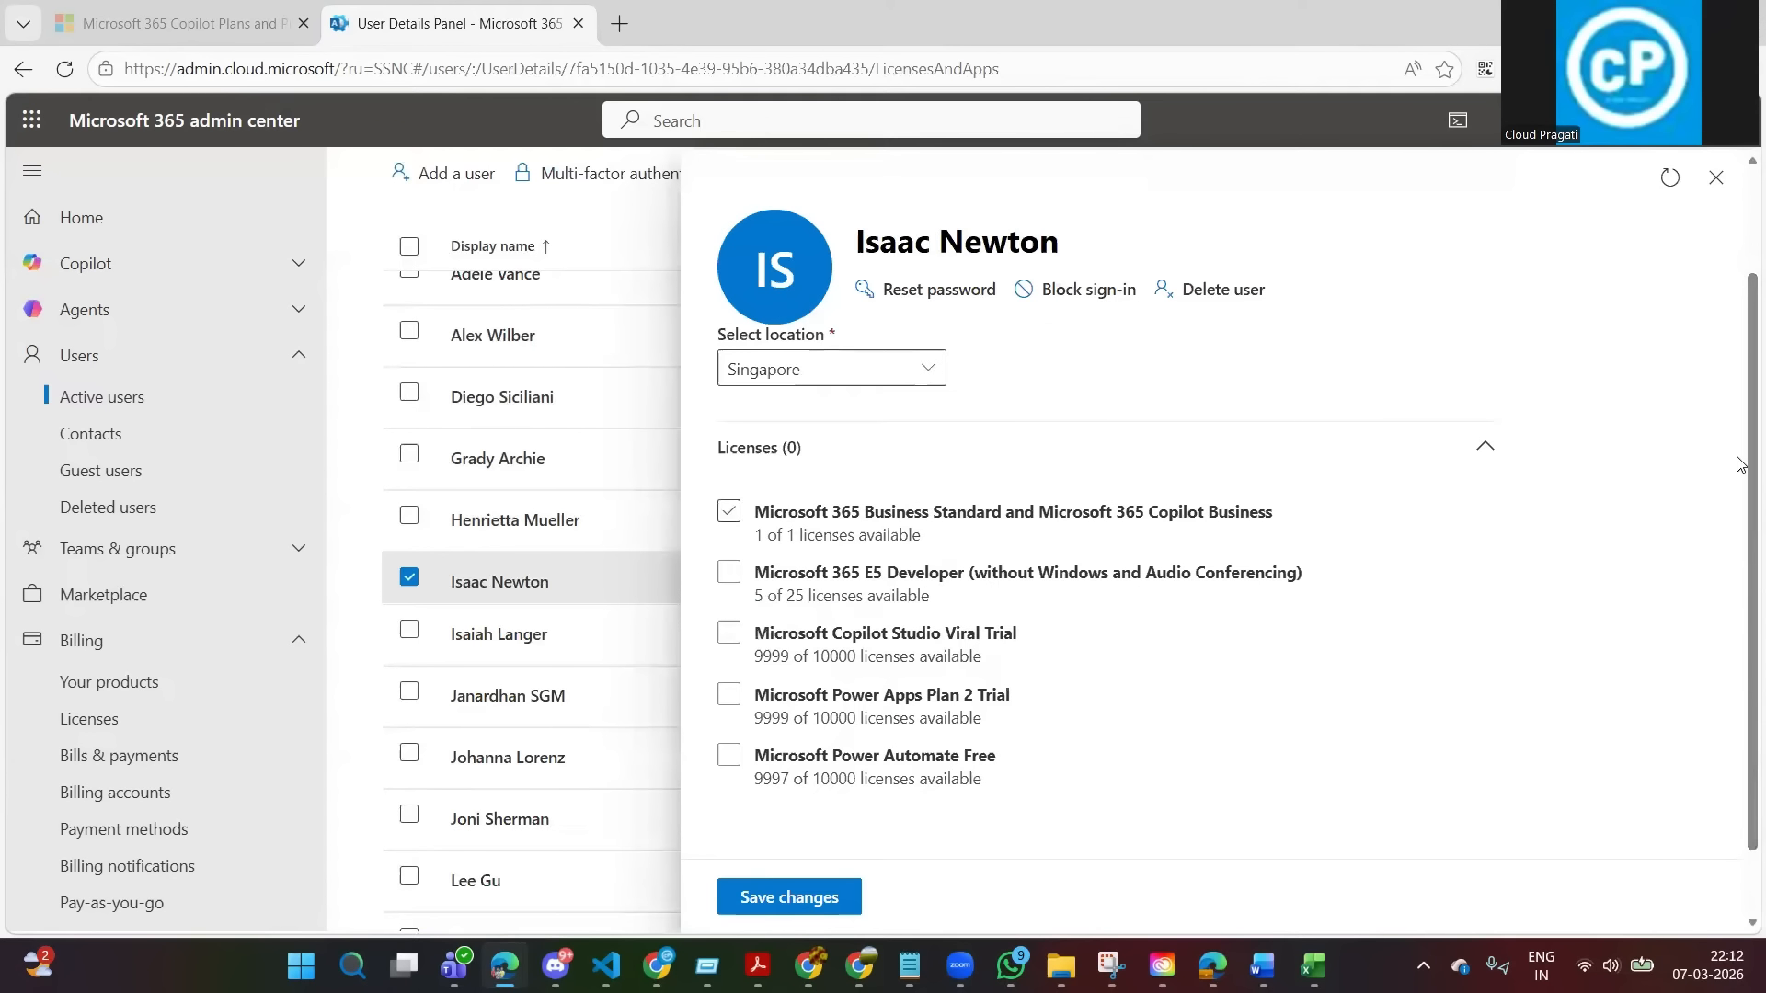
{"action": "left_click", "coordinate": [729, 519]}
{"action": "scroll", "coordinate": [1732, 561], "scroll_direction": "down", "scroll_amount": 2}
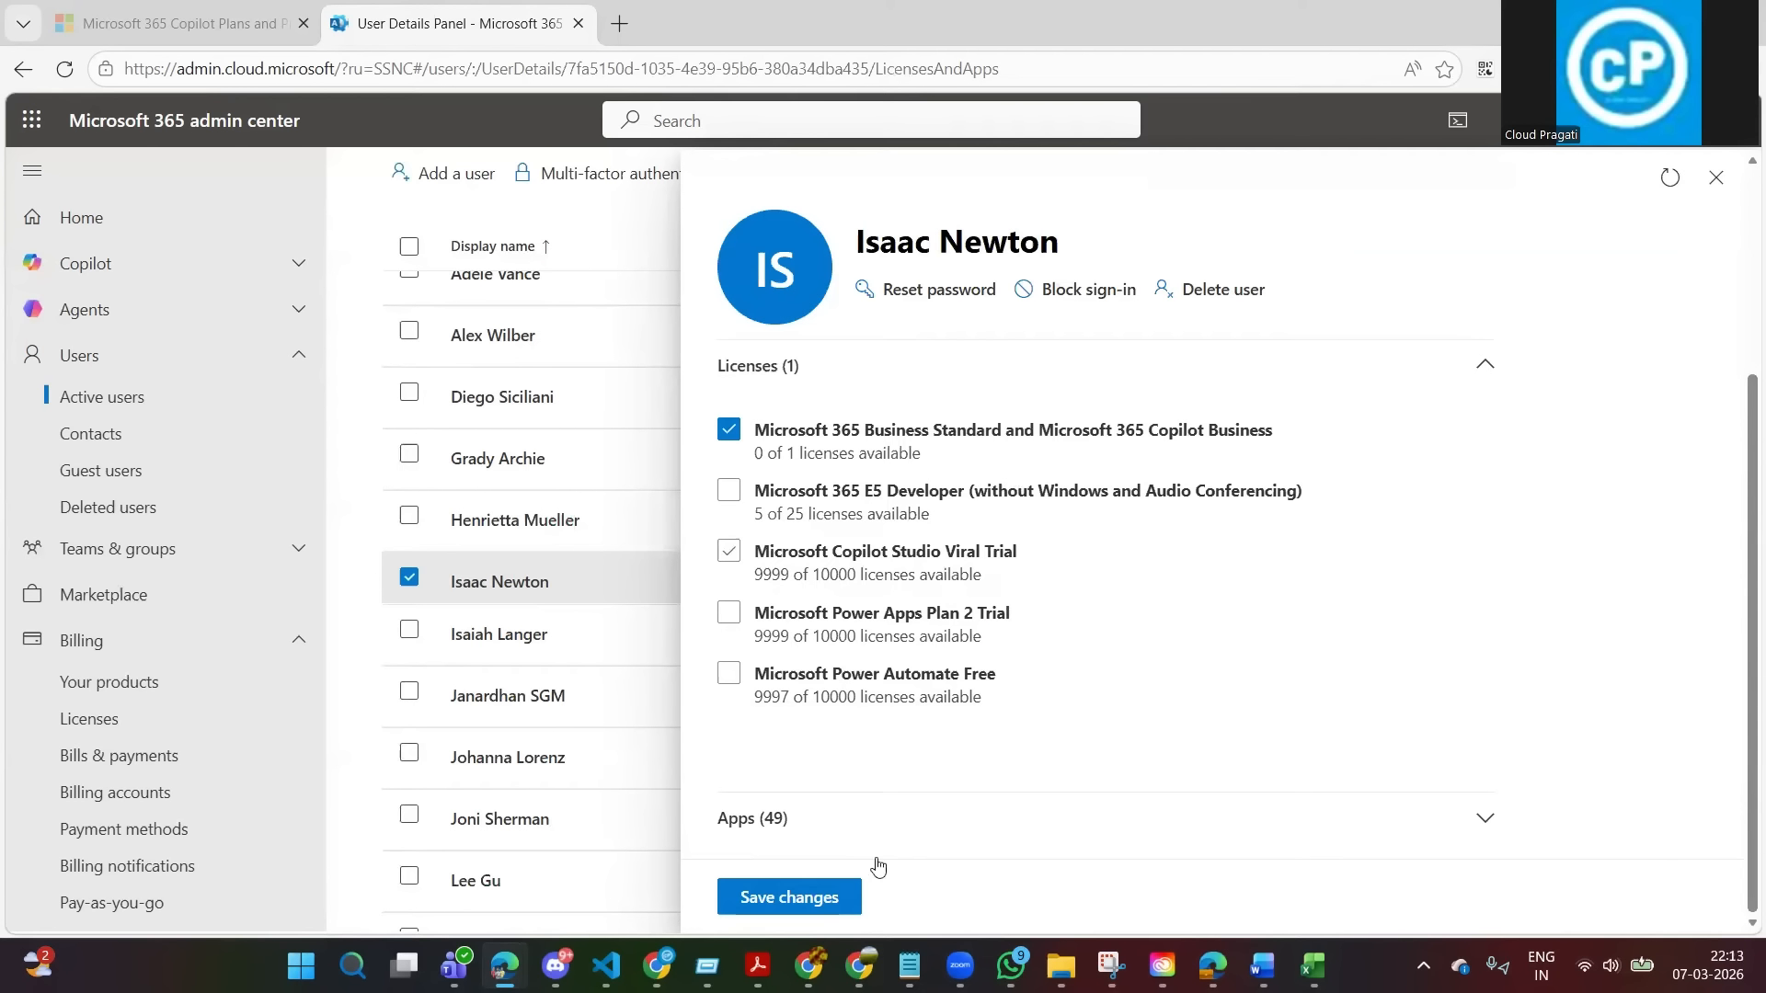
Expand the apps included with the user's selected license and examine the Microsoft 365 Copilot entries.
{"action": "scroll", "coordinate": [1405, 633], "scroll_direction": "down", "scroll_amount": 4}
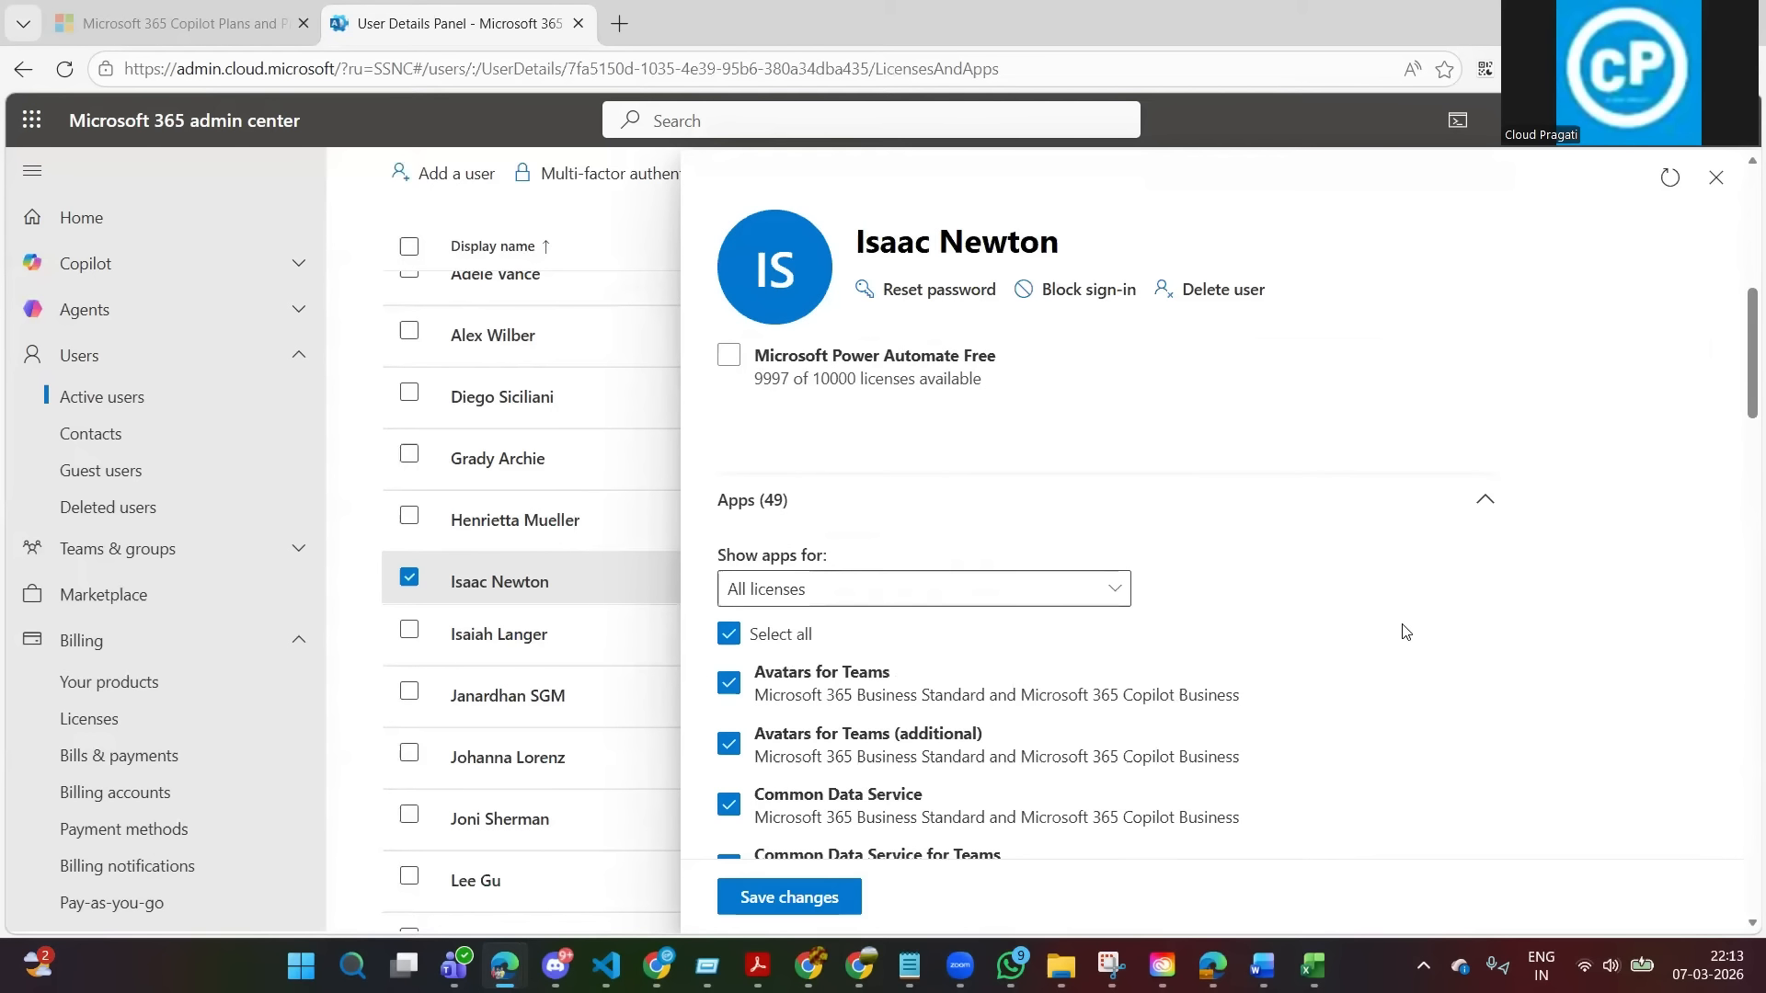
{"action": "scroll", "coordinate": [793, 443], "scroll_direction": "up", "scroll_amount": 1}
{"action": "scroll", "coordinate": [726, 642], "scroll_direction": "up", "scroll_amount": 8}
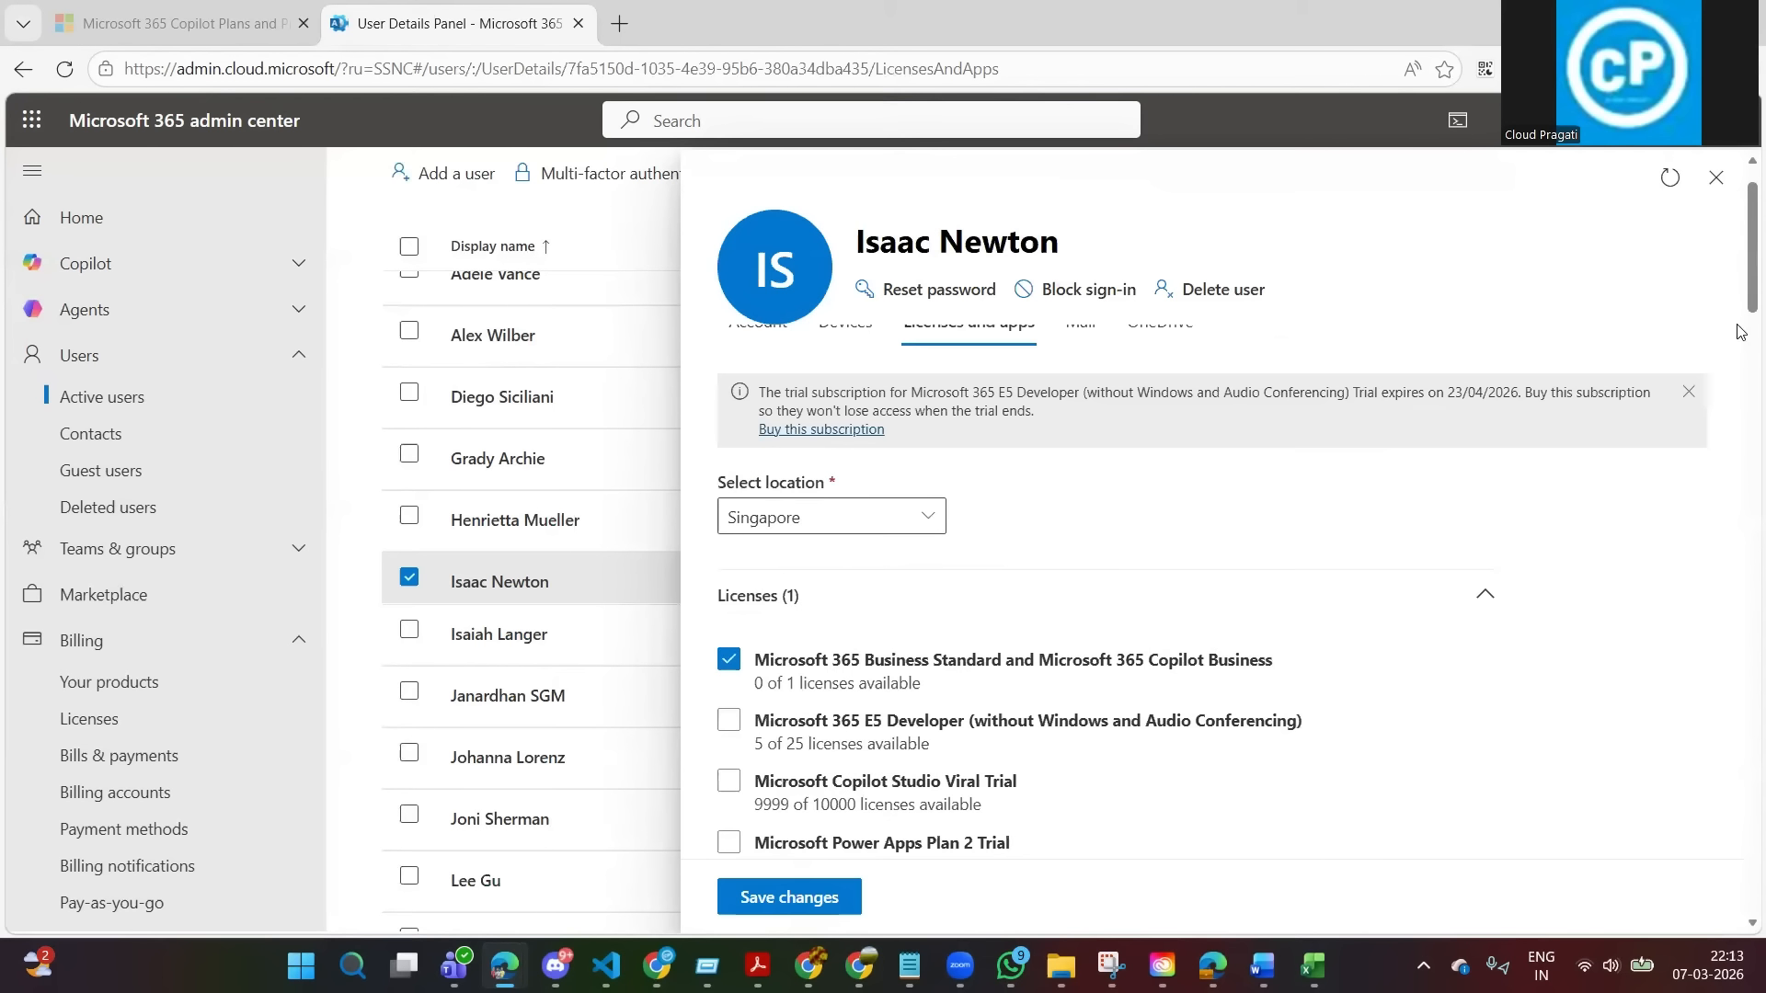
{"action": "left_click_drag", "start_coordinate": [1741, 265], "coordinate": [1741, 515]}
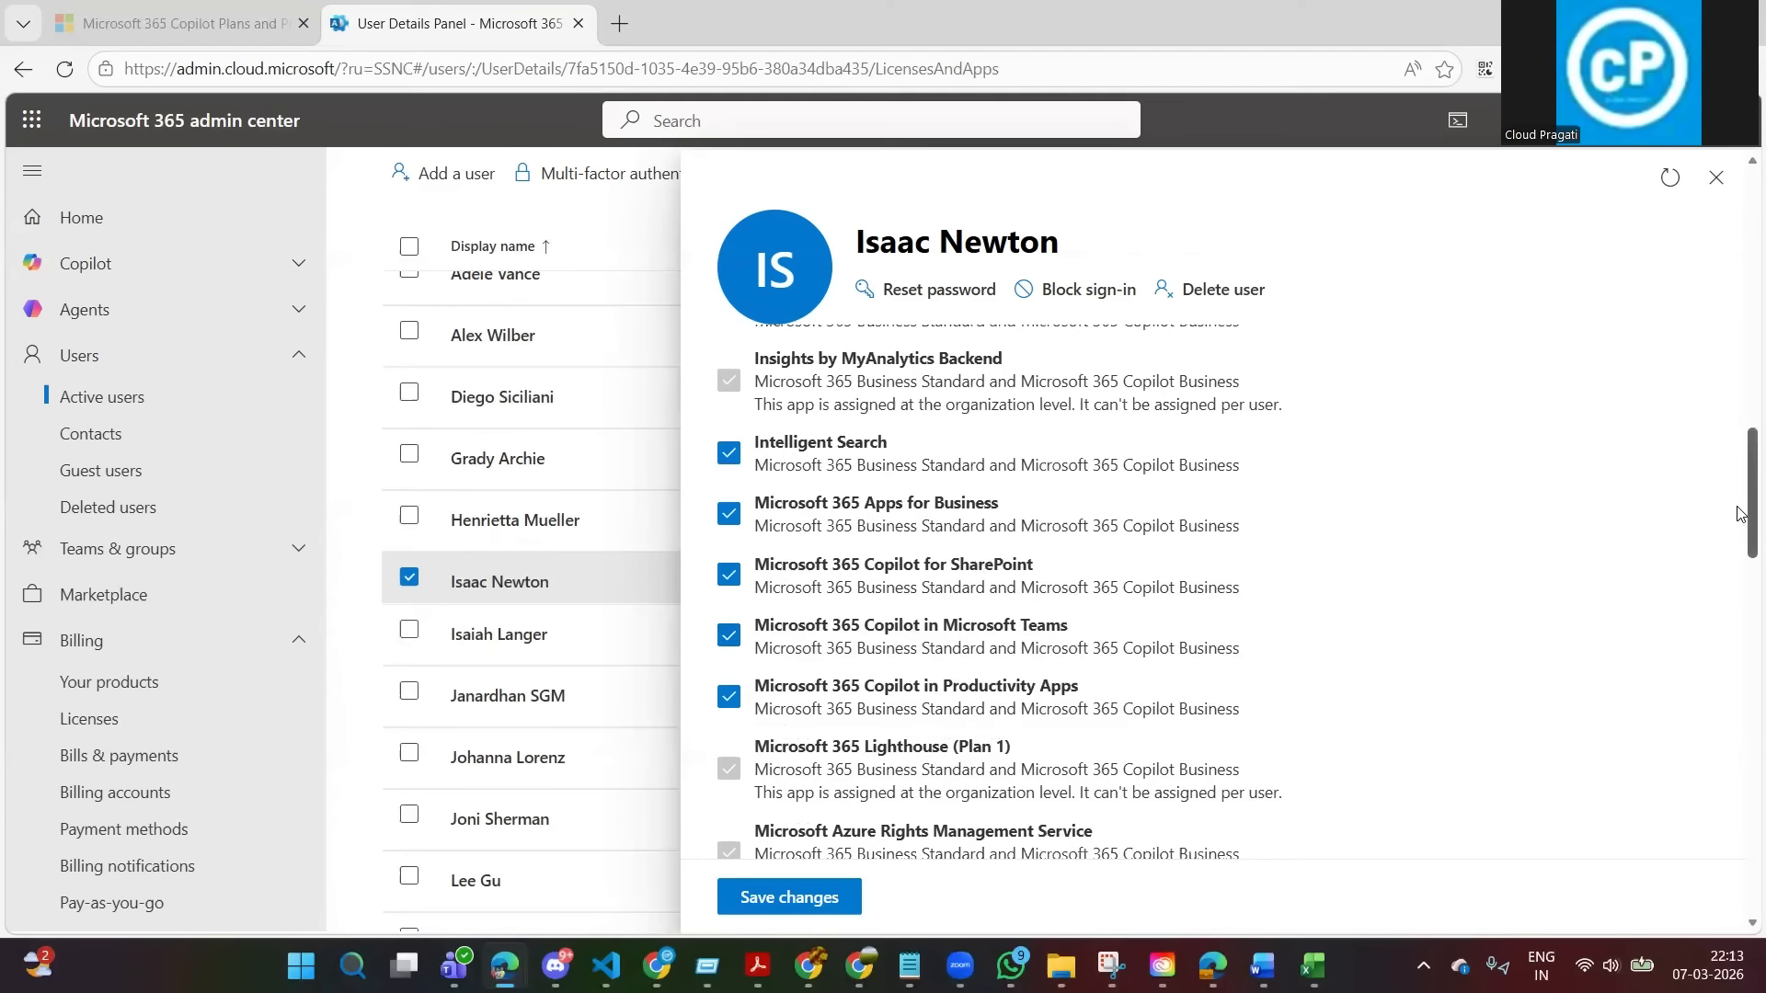
{"action": "left_click_drag", "start_coordinate": [1741, 513], "coordinate": [1741, 300]}
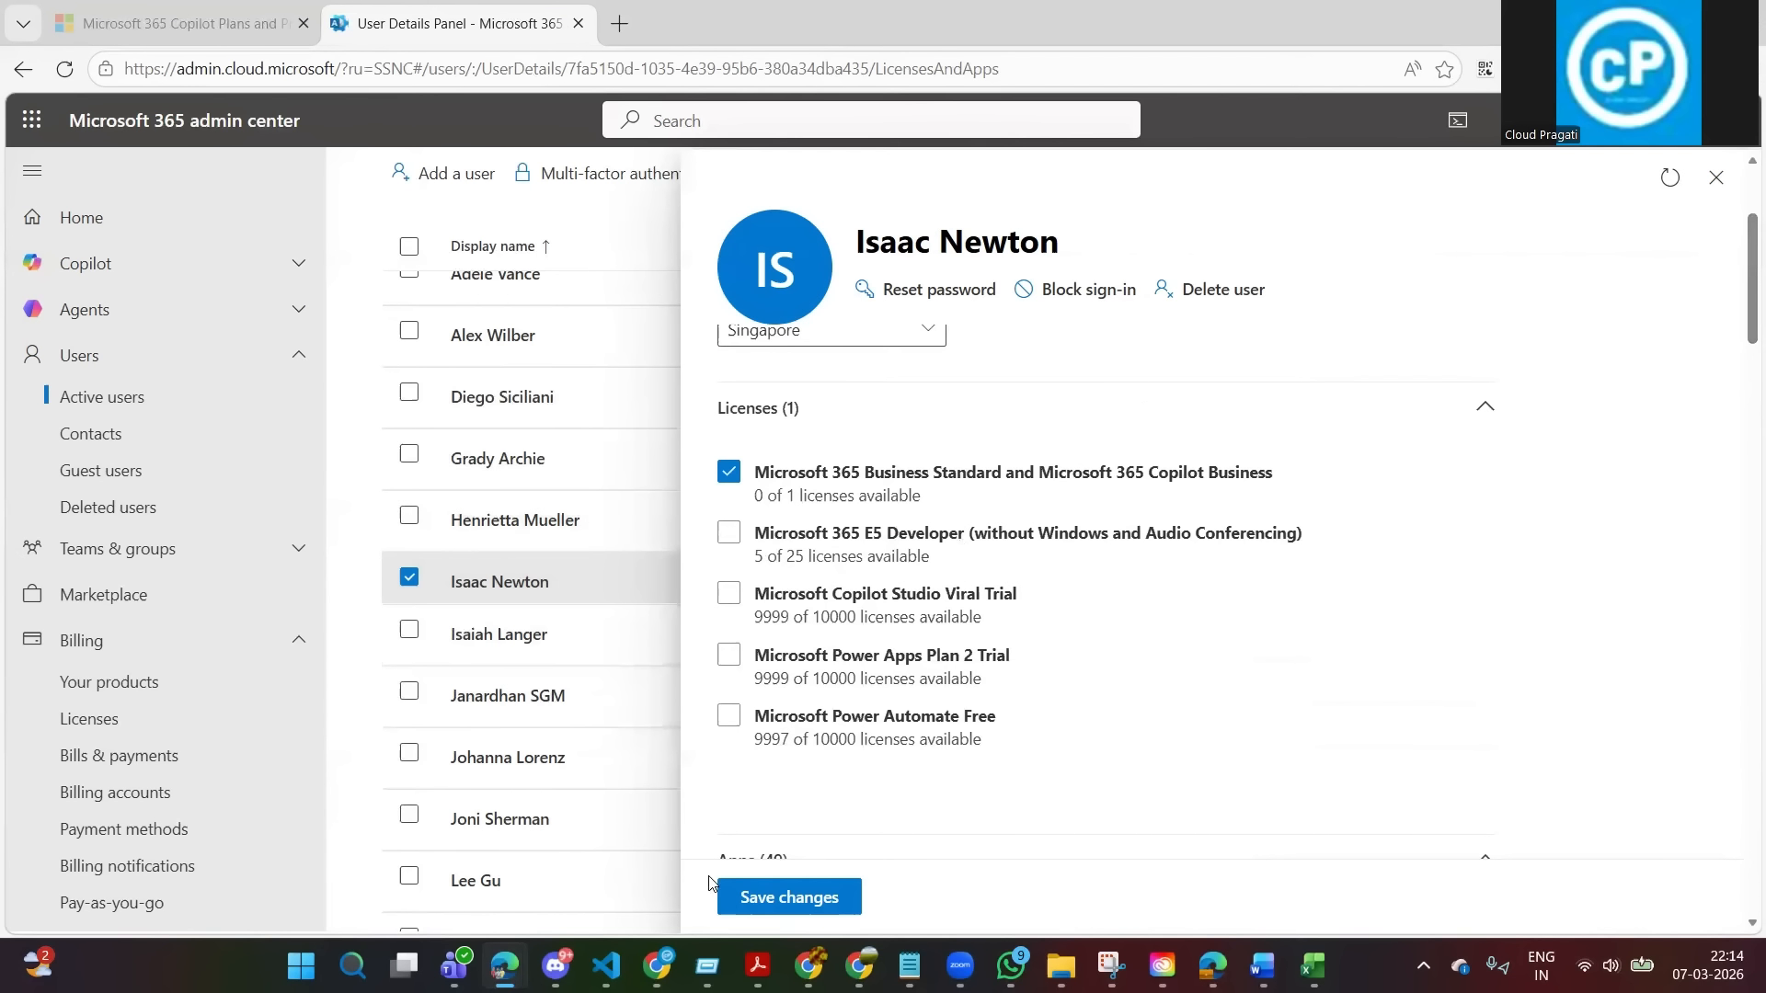
Save the Microsoft 365 Business Standard and Microsoft 365 Copilot Business license assignment for the user.
{"action": "left_click", "coordinate": [782, 906]}
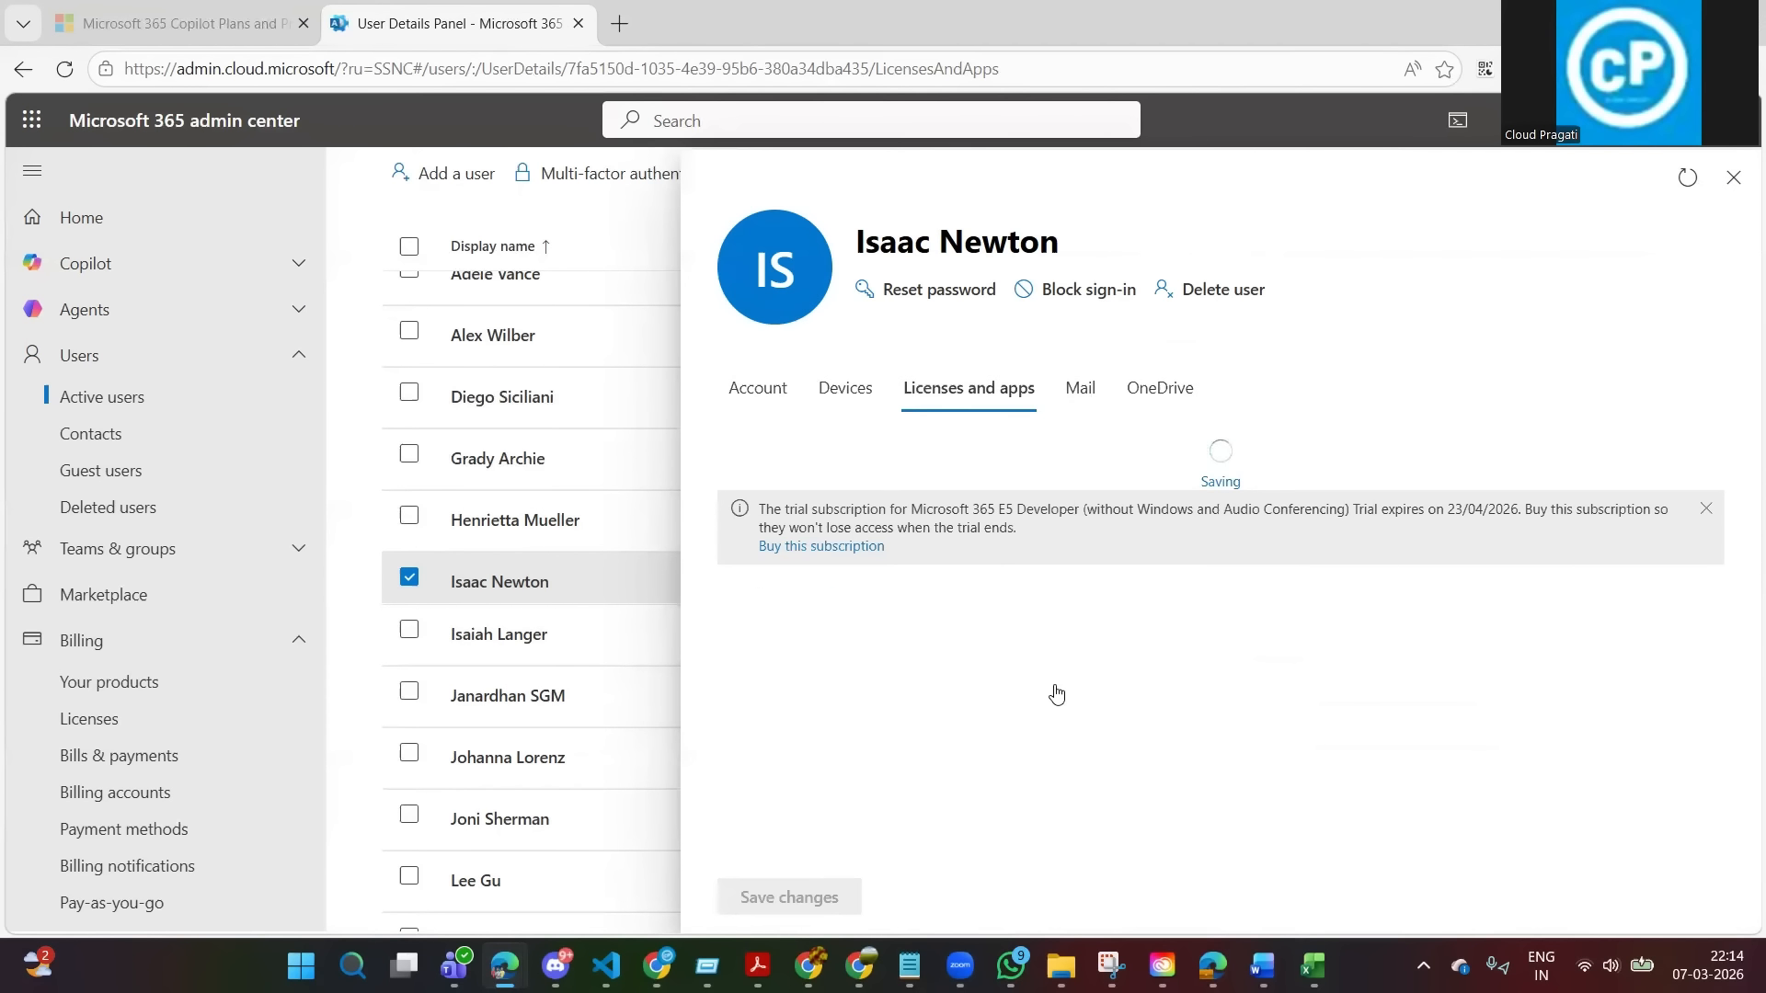
{"action": "left_click_drag", "start_coordinate": [1741, 424], "coordinate": [1739, 725]}
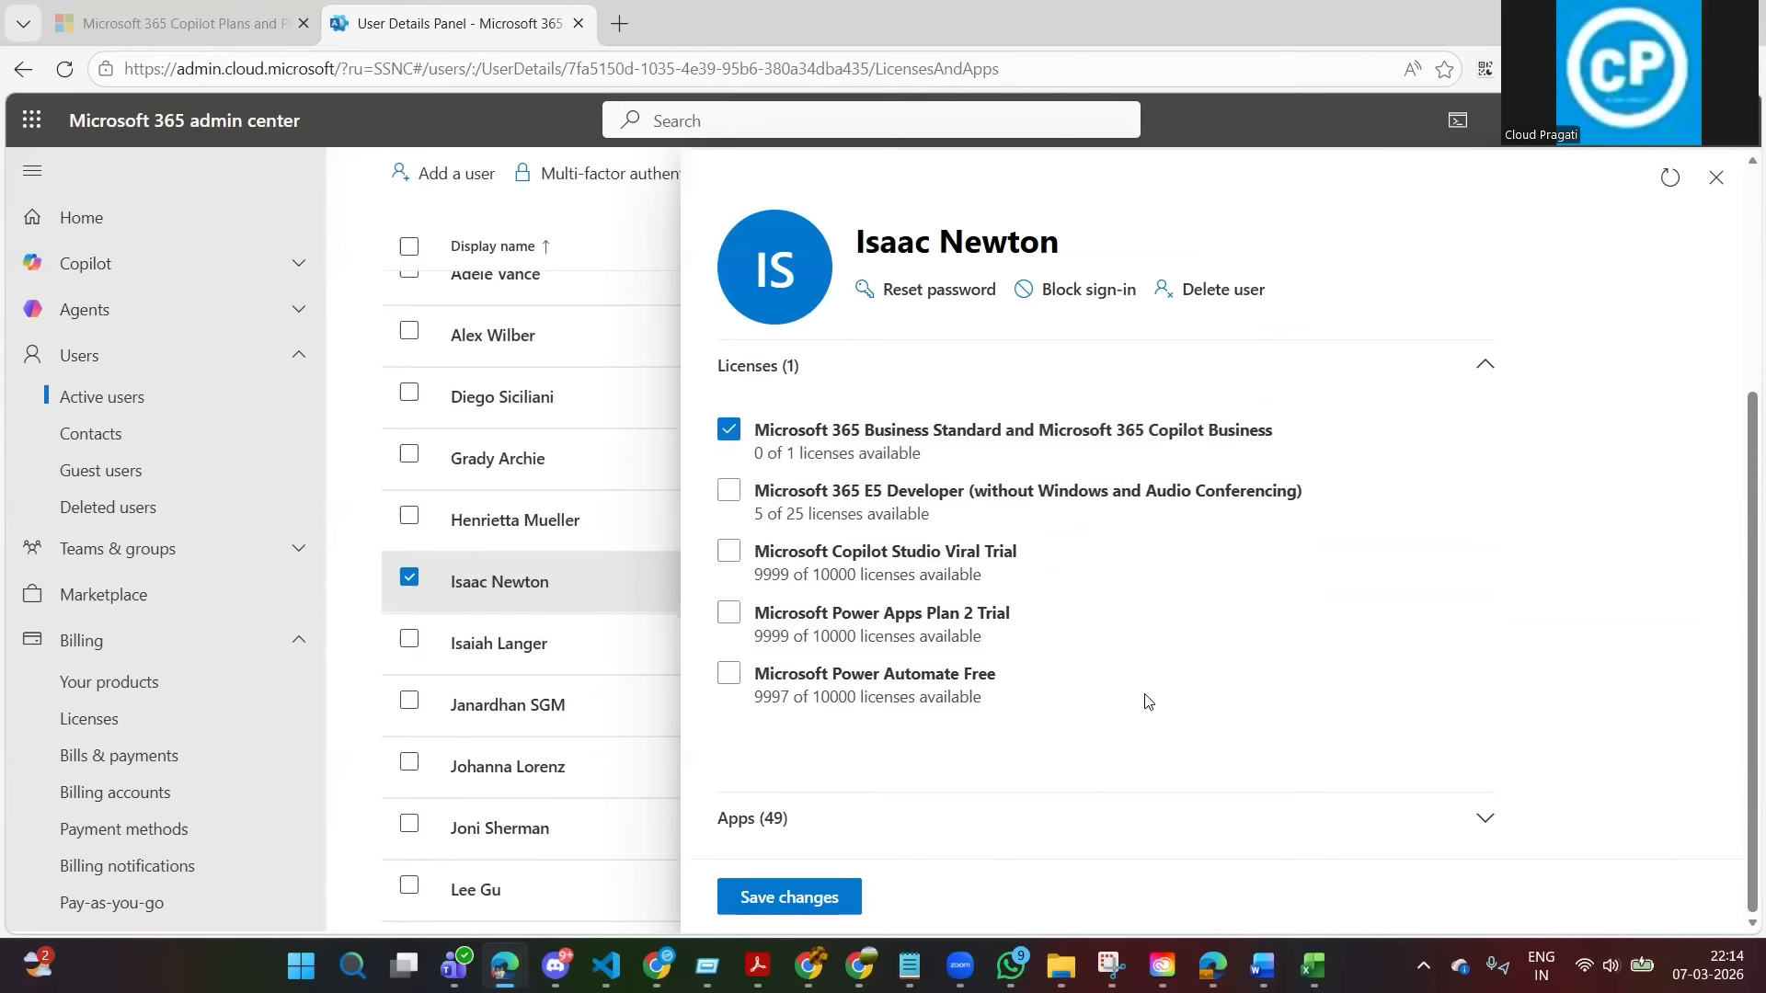
{"action": "left_click", "coordinate": [788, 901]}
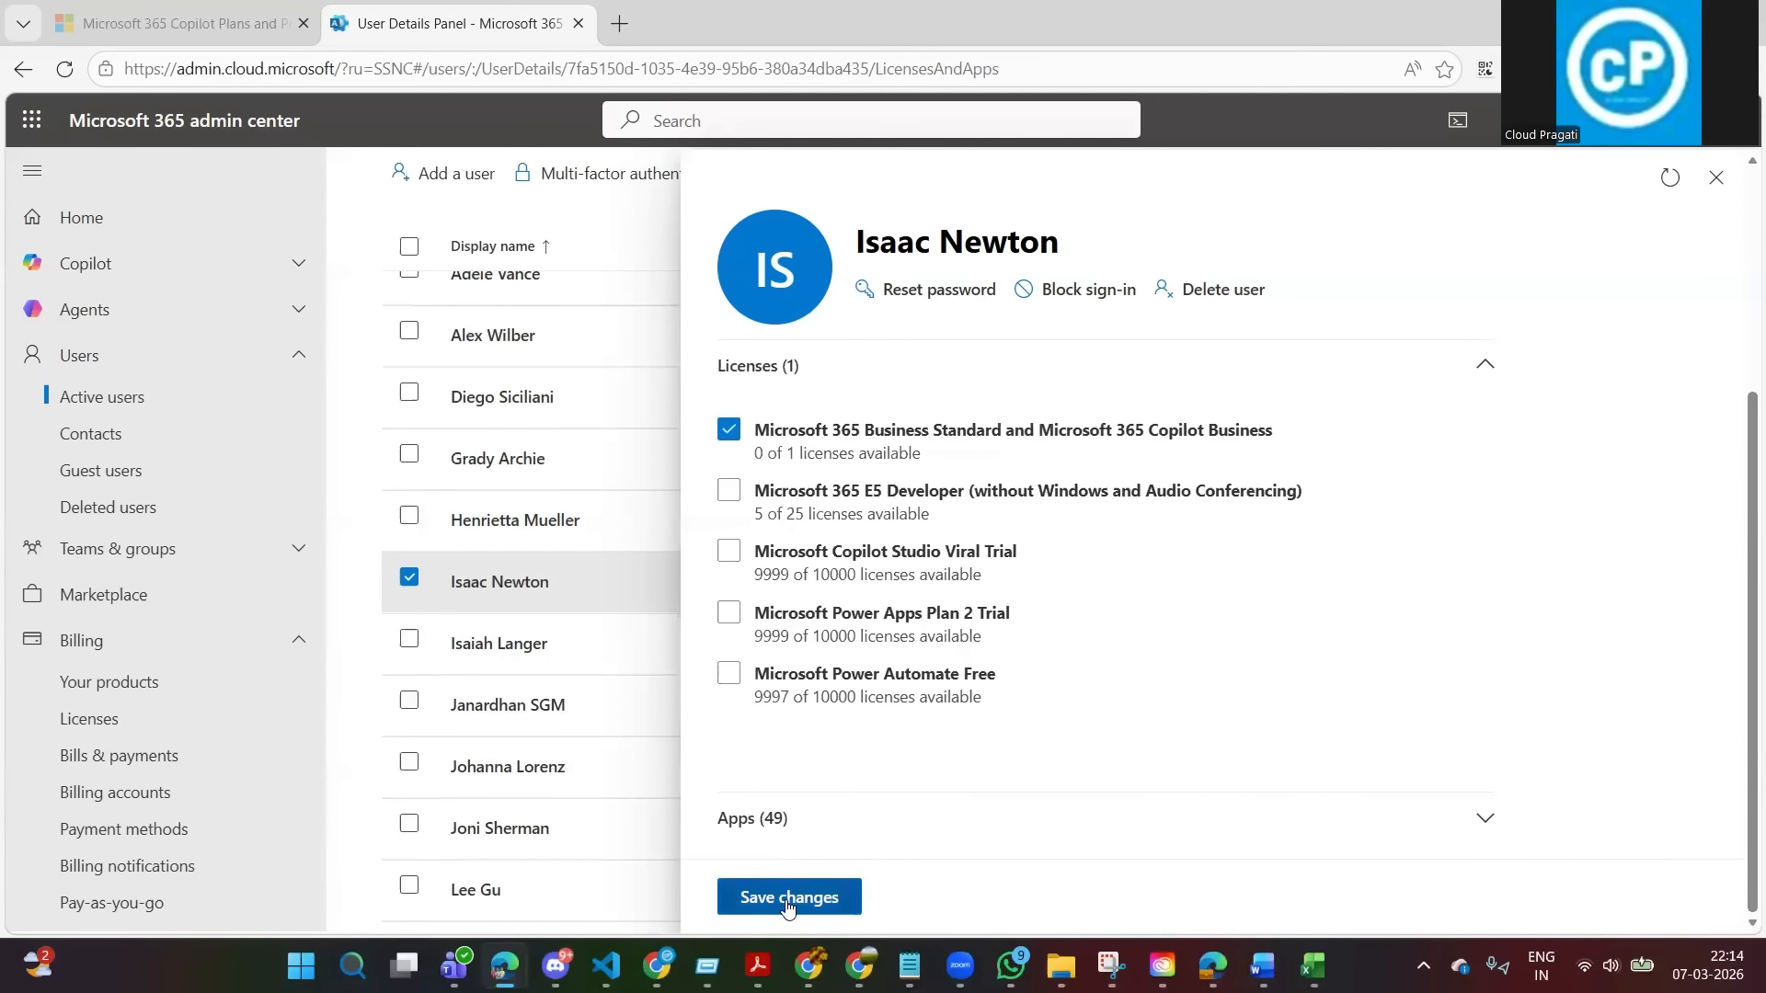